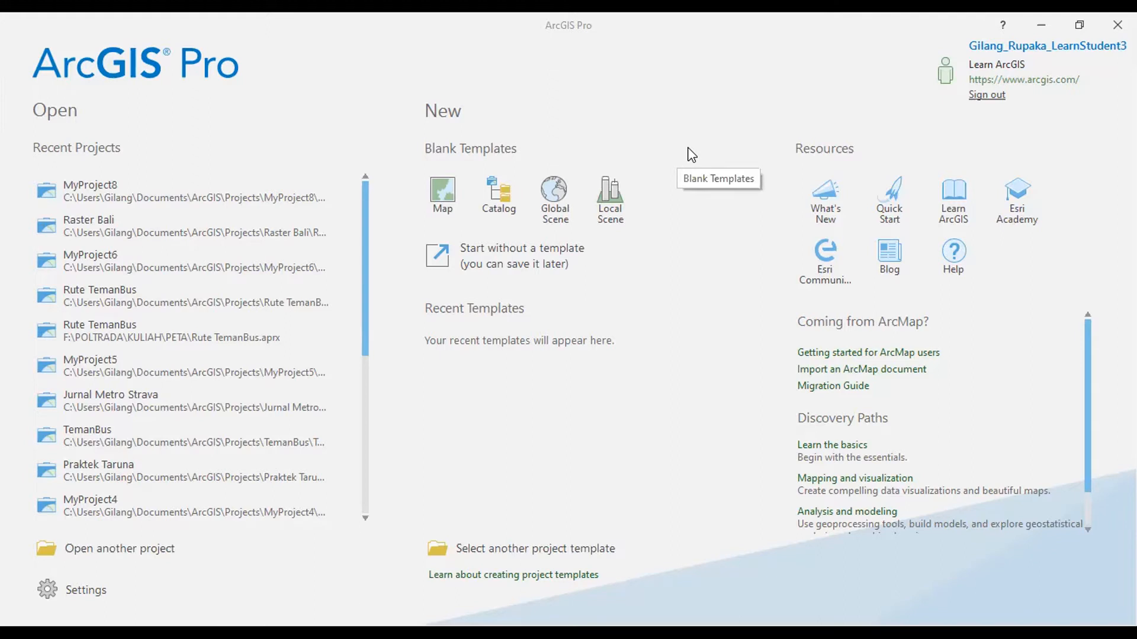
Create a new project from the blank Map template, named "Latihan ArcGIS #2"
left_click(448, 202)
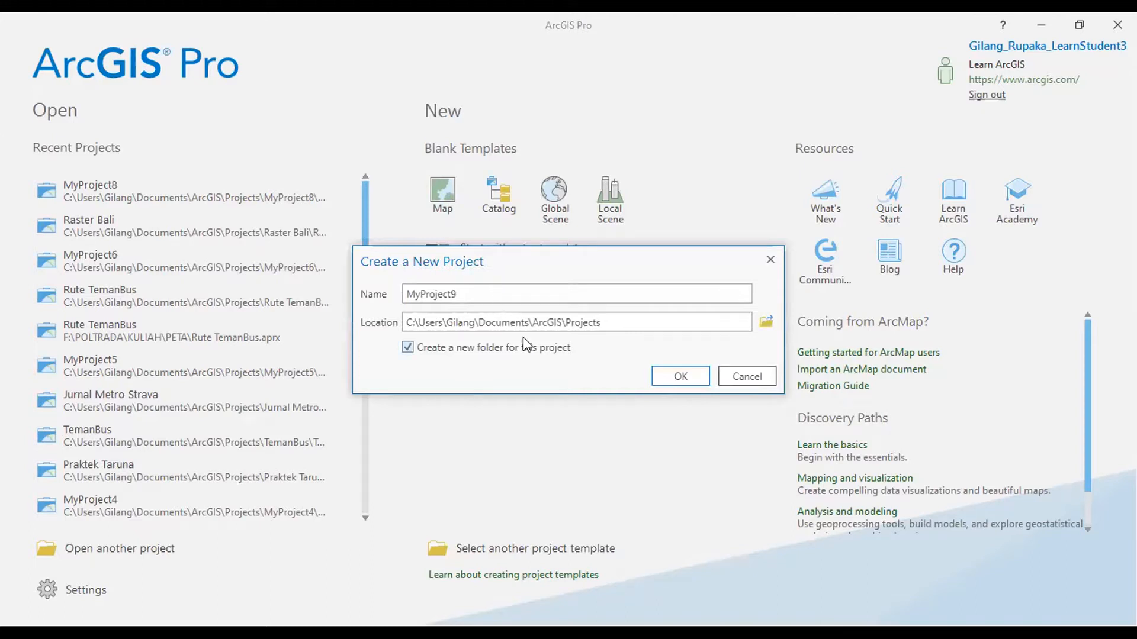
left_click_drag(492, 294, 391, 301)
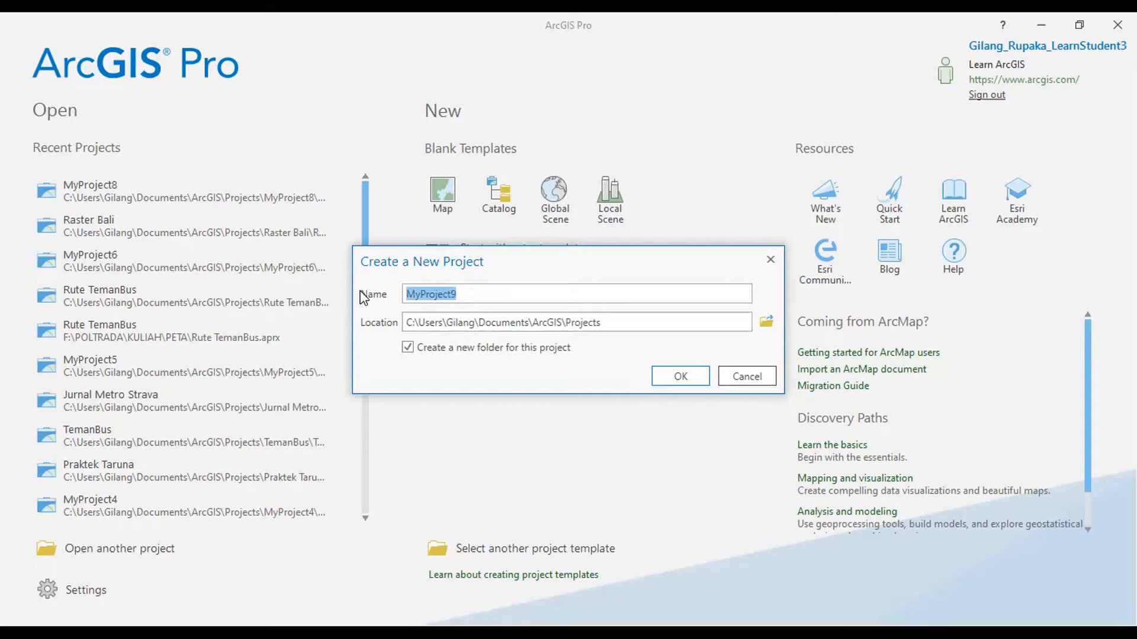
type("Latiha")
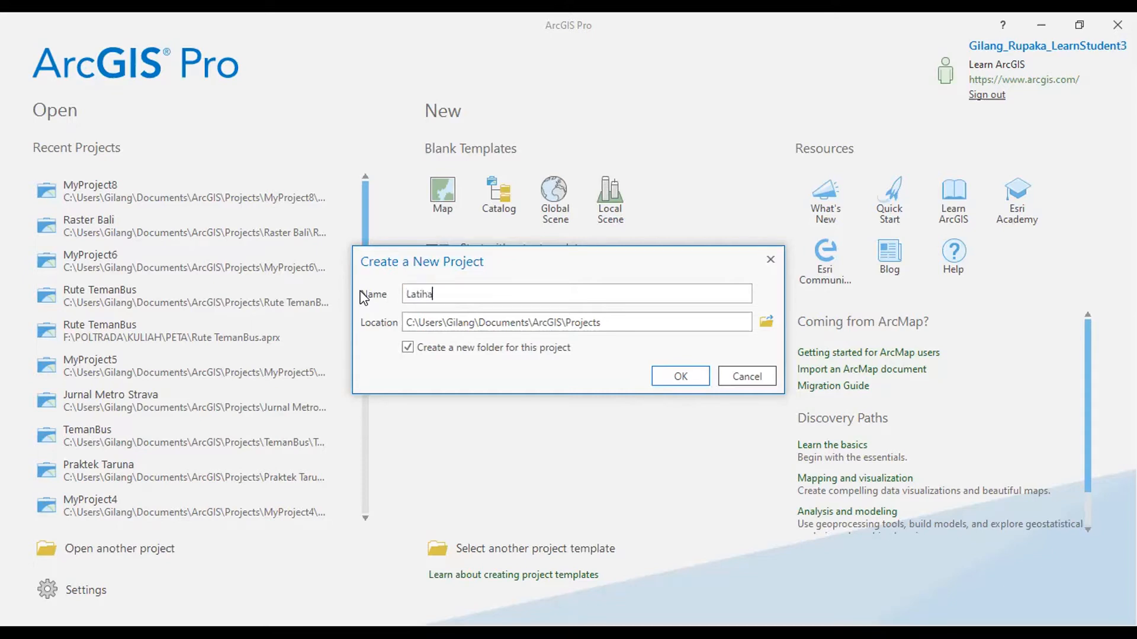
type("n ArcGIS #2")
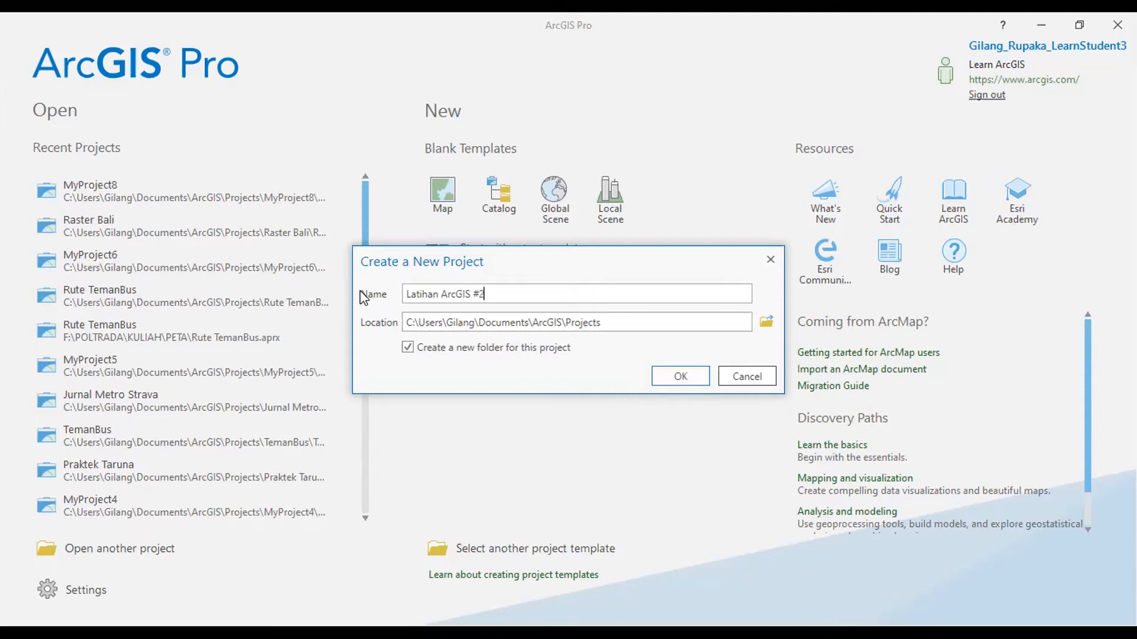
left_click(680, 372)
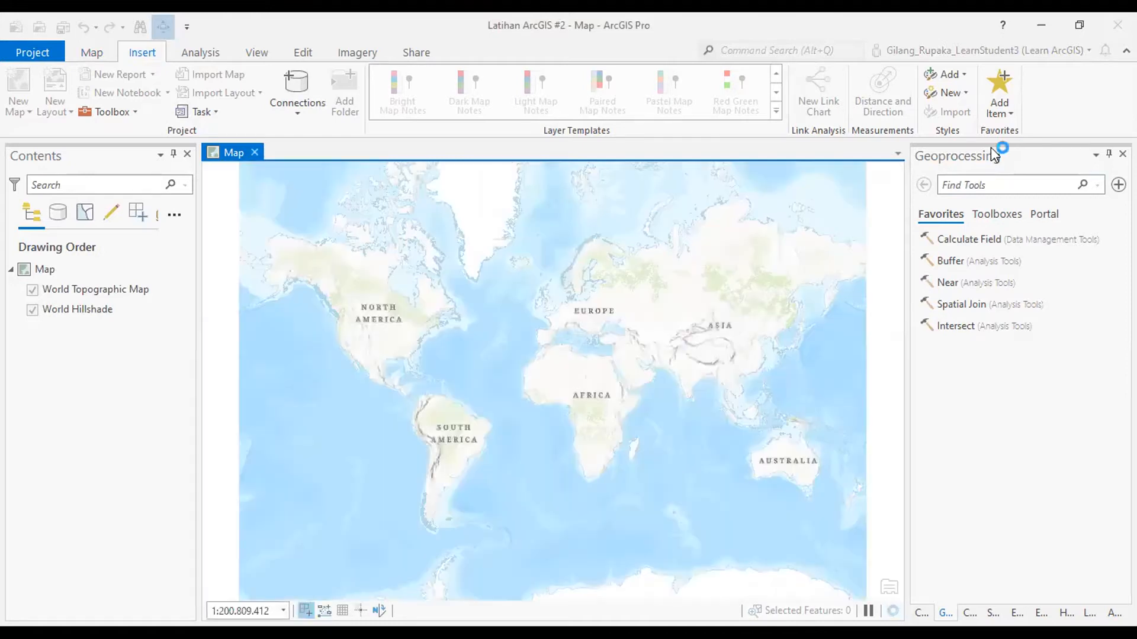
Show the project's Catalog and expand Folders down to the contents of the Latihan ArcGIS #2 folder
left_click(922, 613)
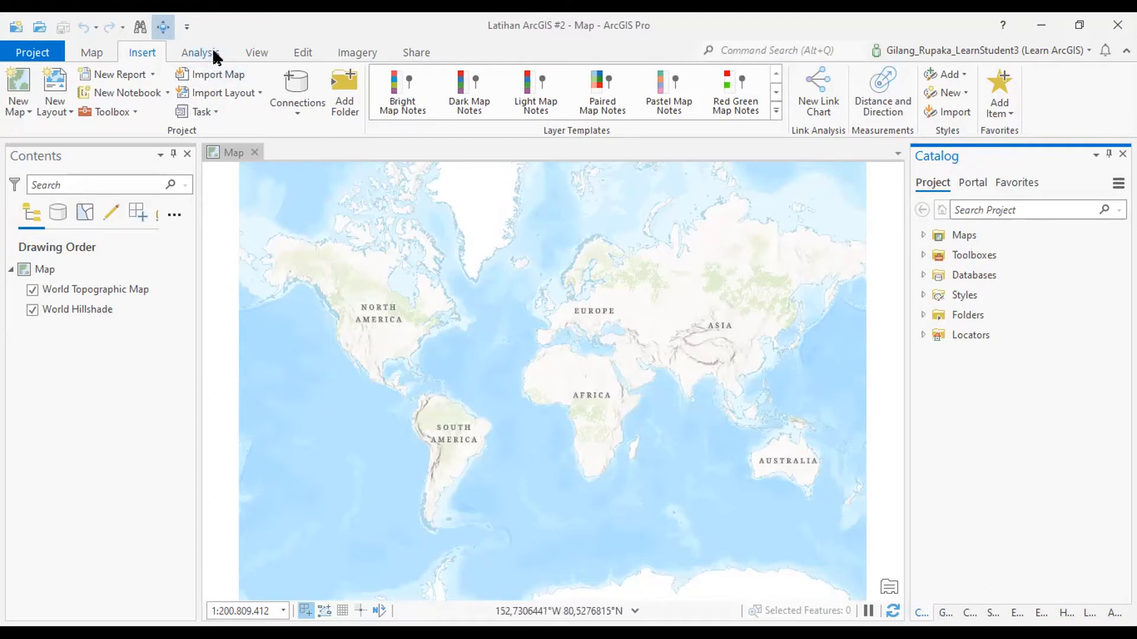
left_click(255, 55)
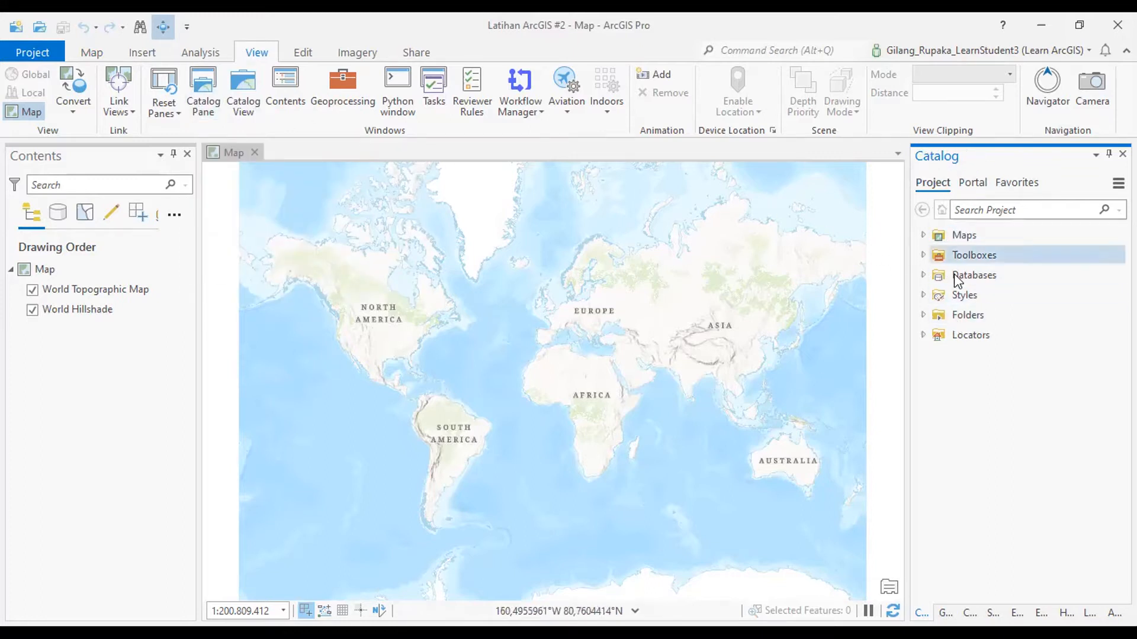
left_click(923, 316)
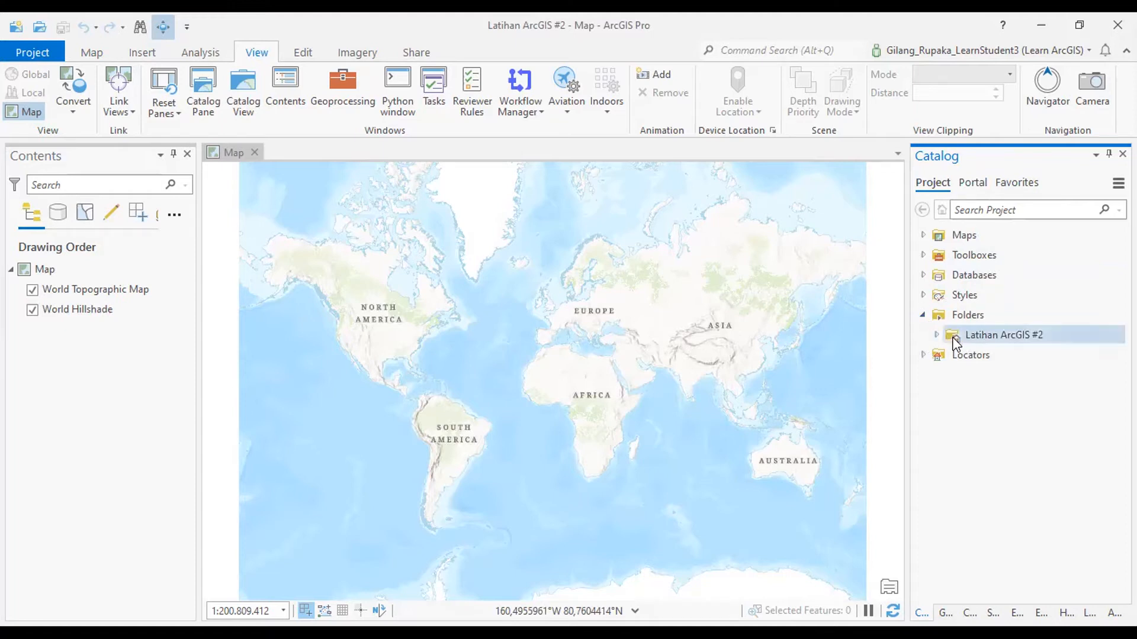
left_click(936, 334)
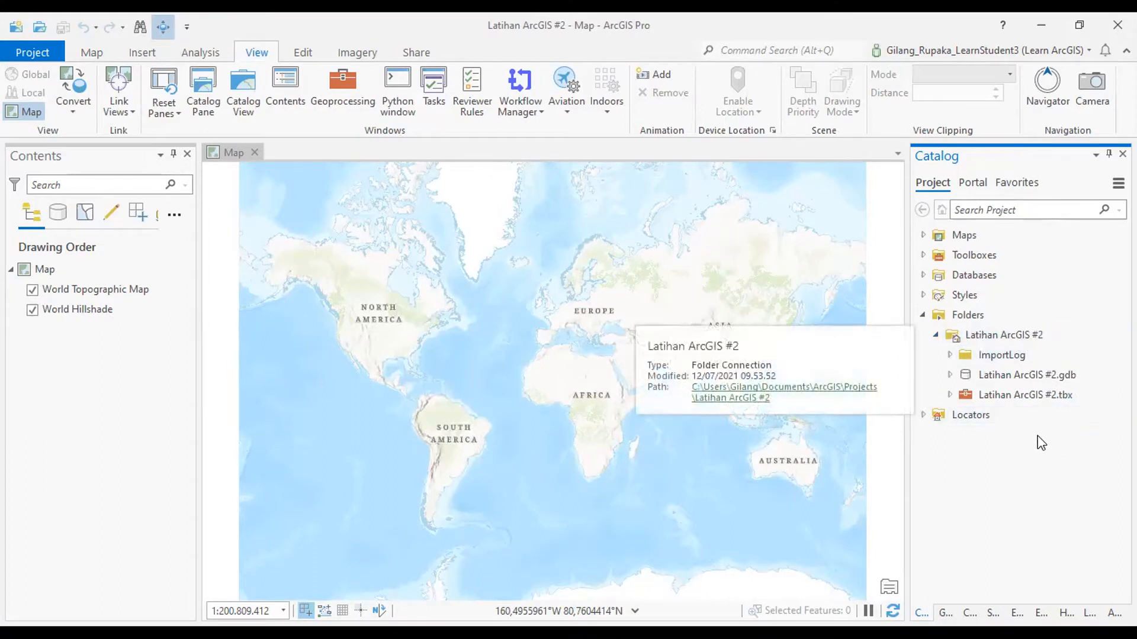
Start adding a folder connection under Folders and browse through This PC to the WORK (F:) drive
left_click(956, 314)
right_click(968, 318)
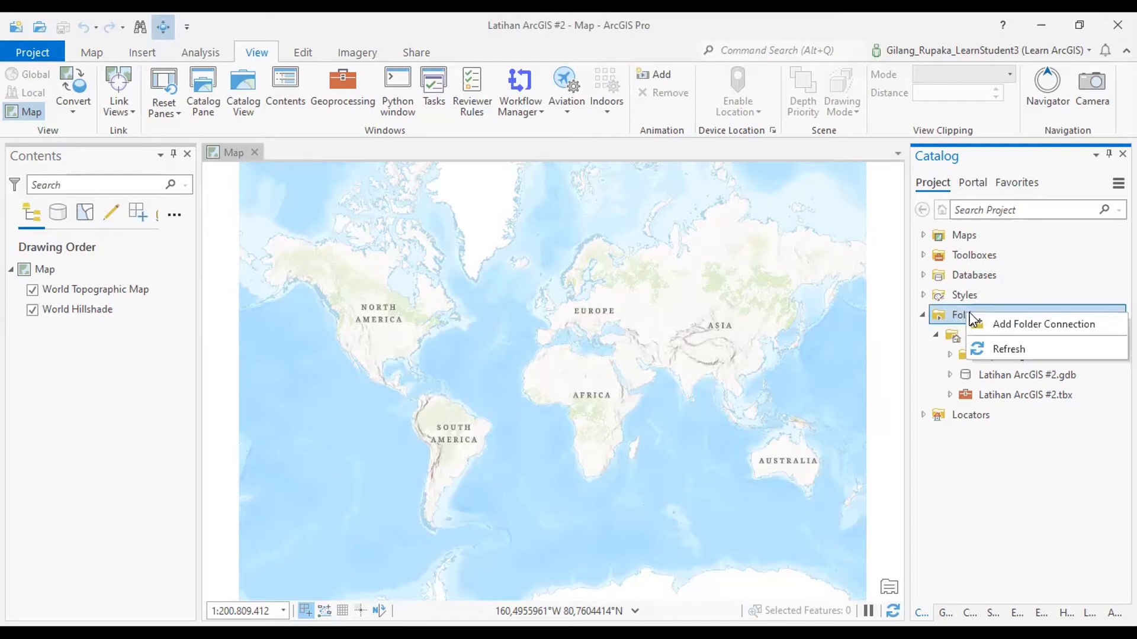
left_click(1023, 325)
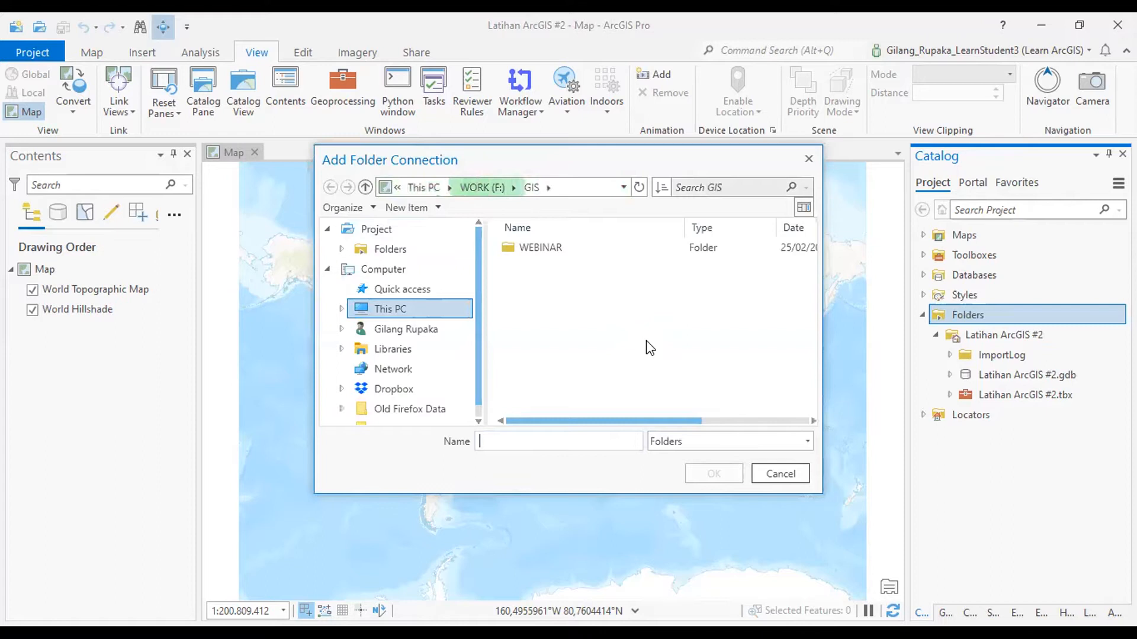
scroll(414, 364, "down", 1)
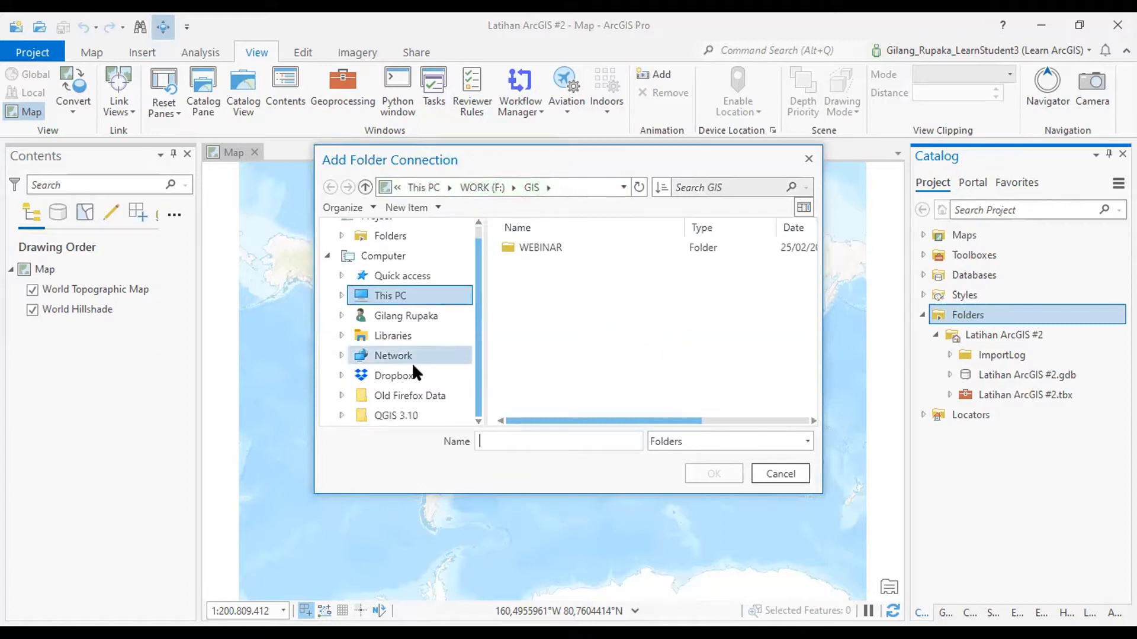
scroll(400, 379, "up", 1)
left_click(354, 273)
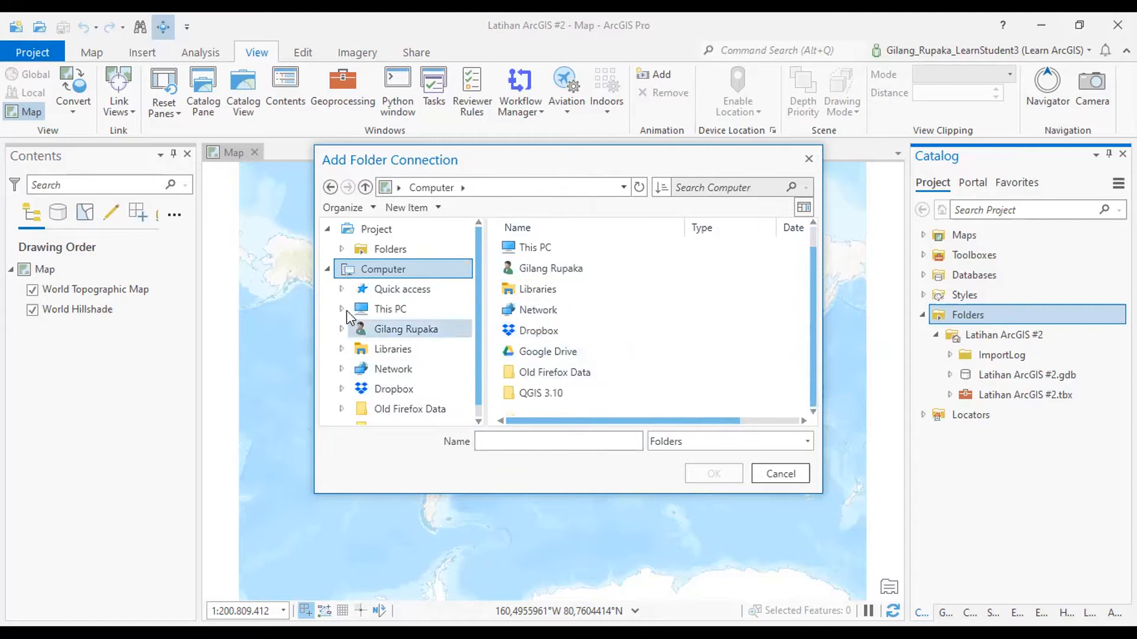
left_click(327, 270)
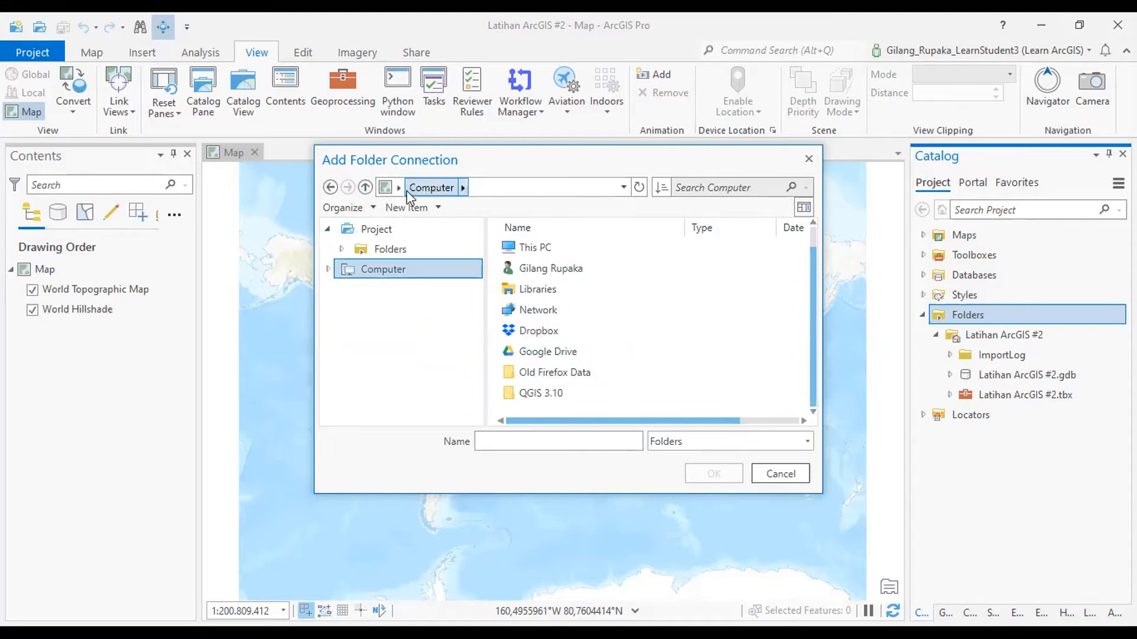
left_click(366, 189)
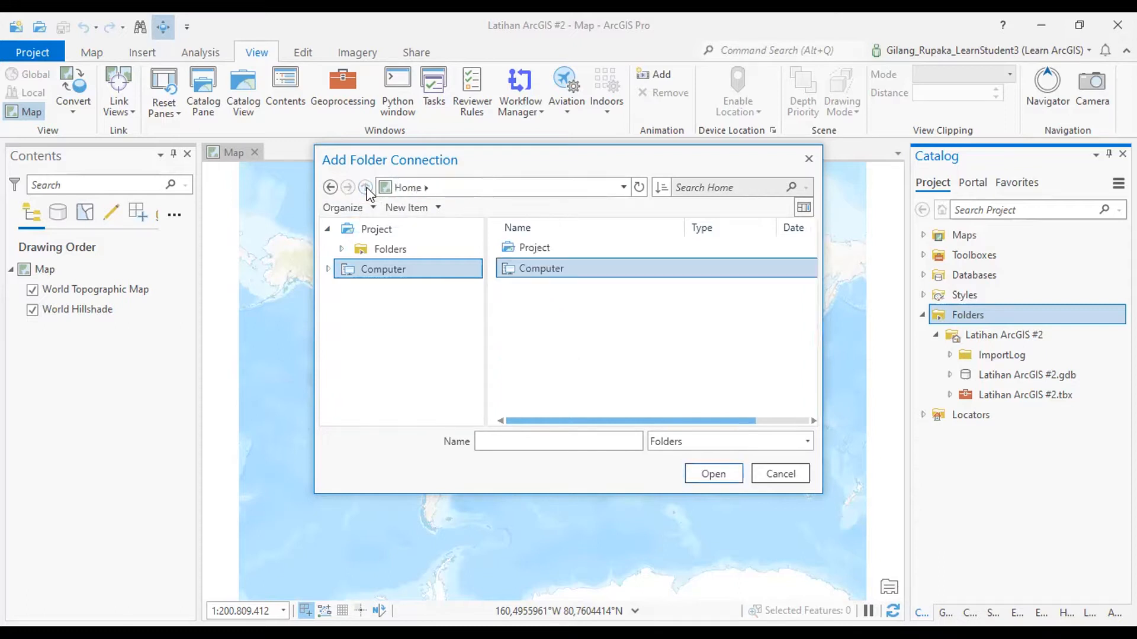
double_click(549, 267)
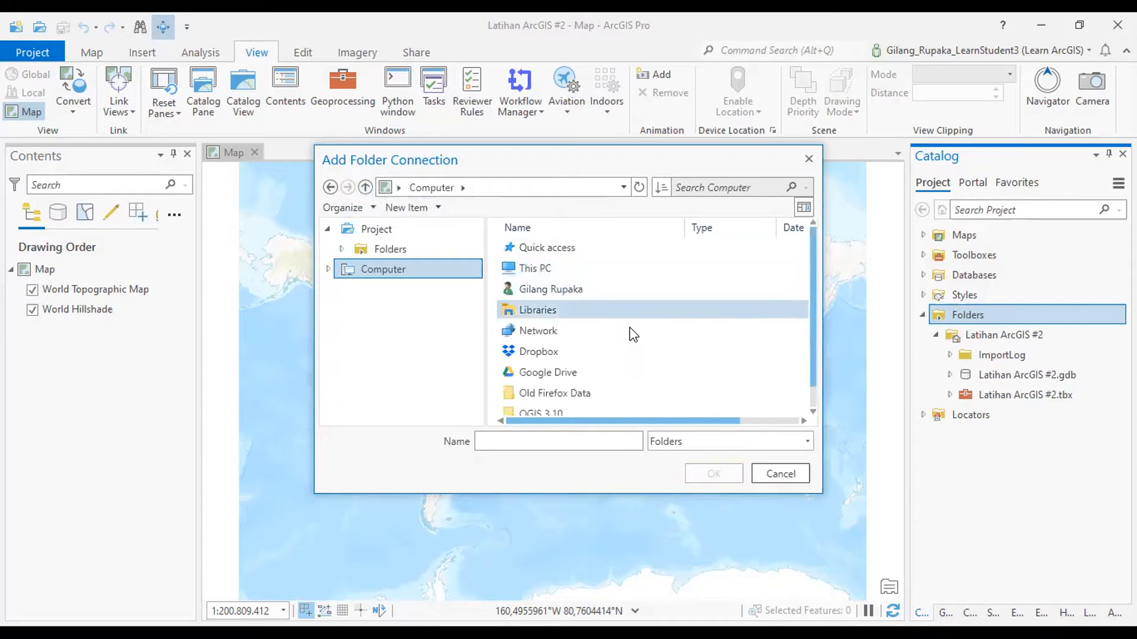
double_click(574, 267)
scroll(605, 332, "down", 2)
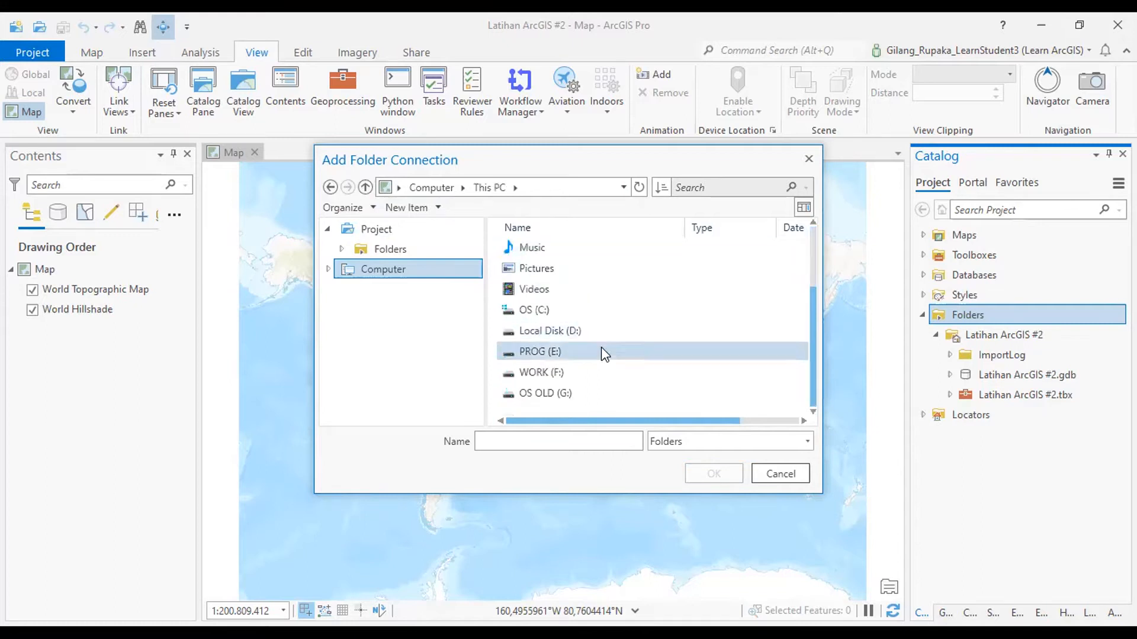
double_click(580, 372)
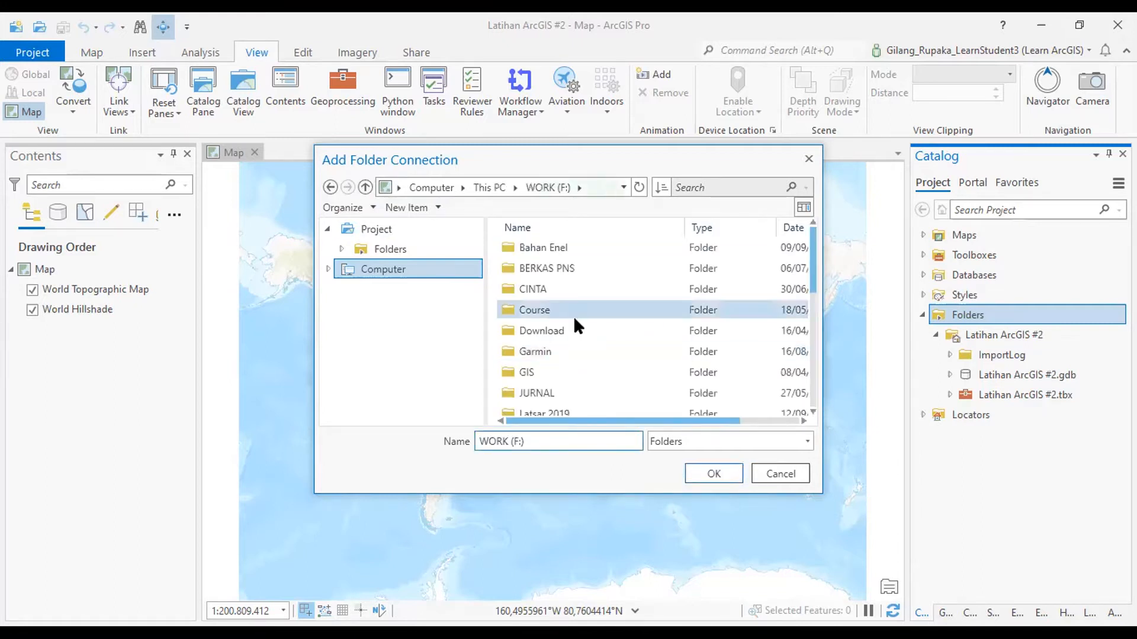
Connect the BADUNG folder from PETA > PETA Penelitian Sarbagita on the drive to the project
scroll(545, 313, "down", 5)
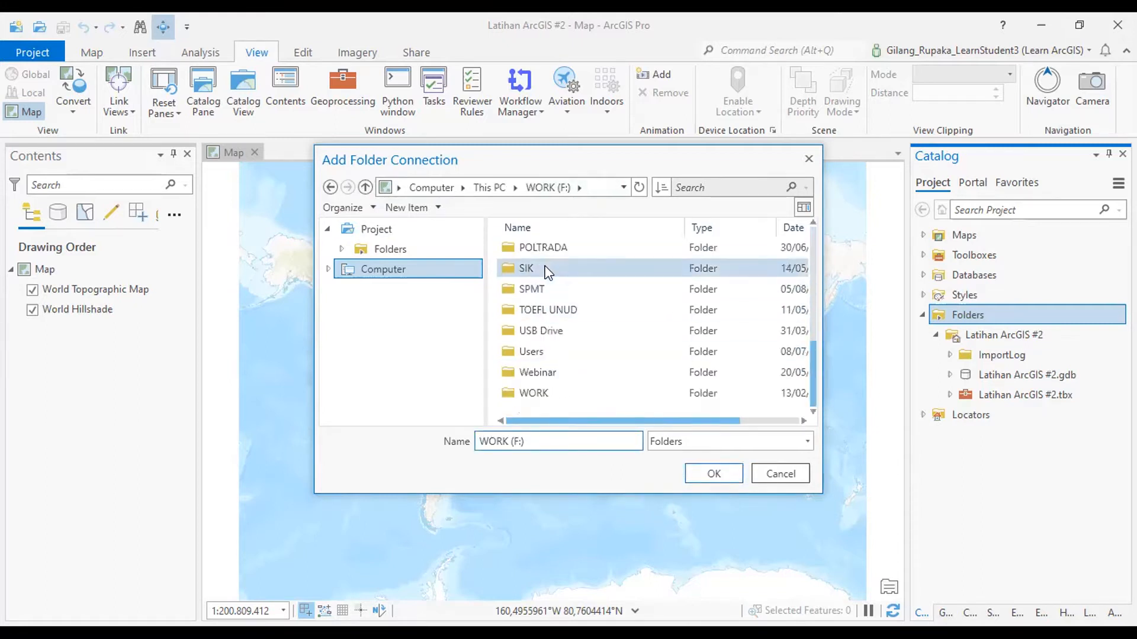
scroll(562, 316, "up", 3)
double_click(562, 352)
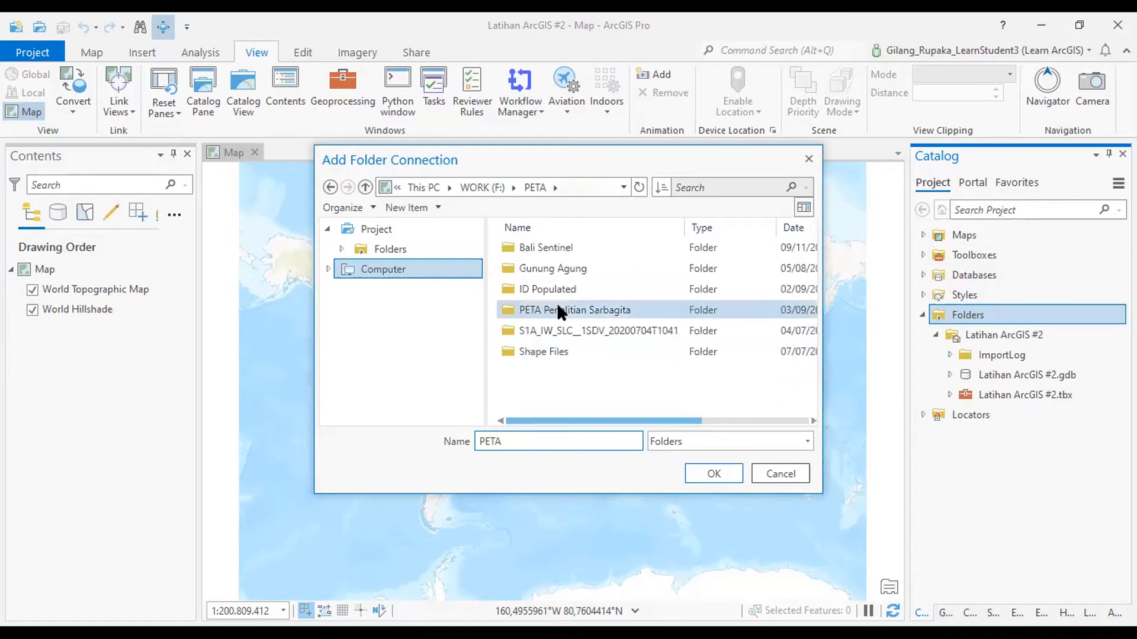
double_click(601, 310)
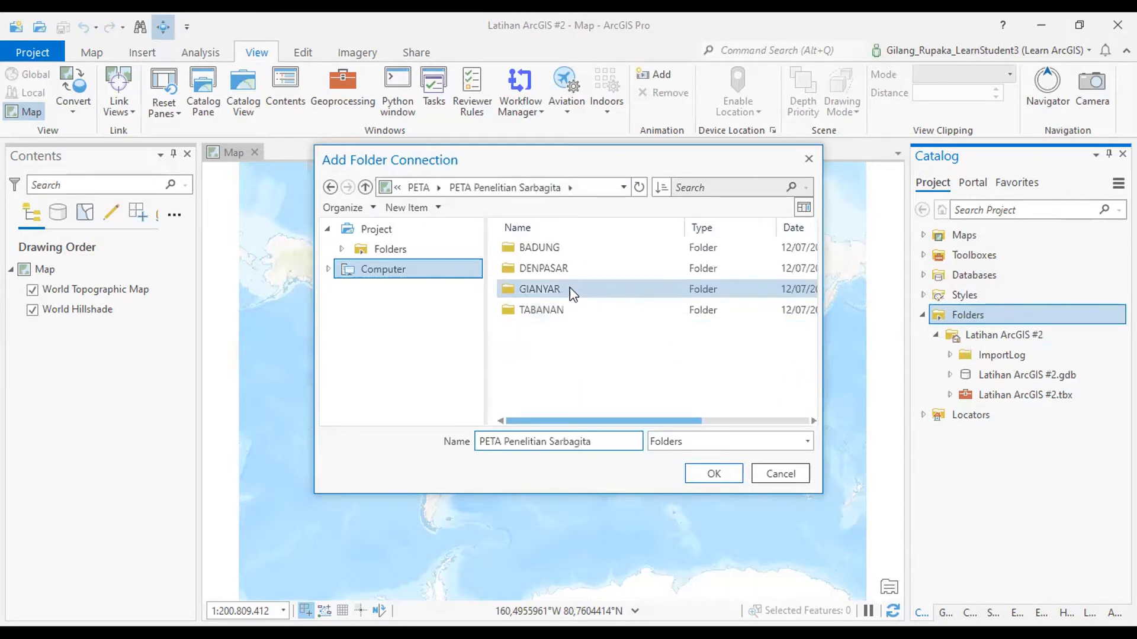
left_click(574, 249)
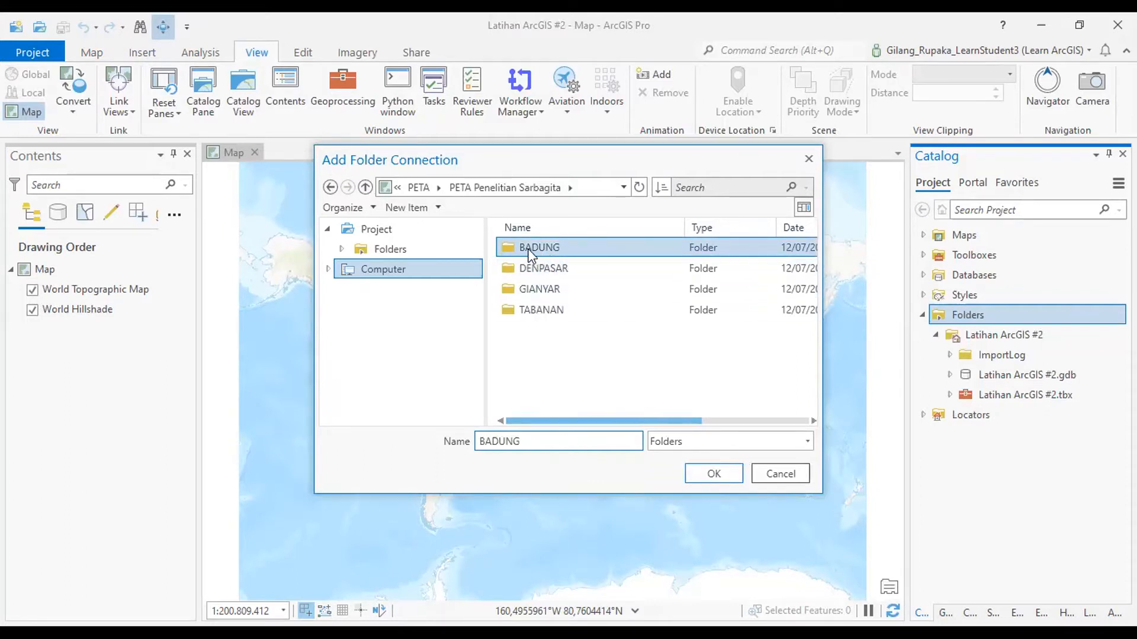
double_click(559, 244)
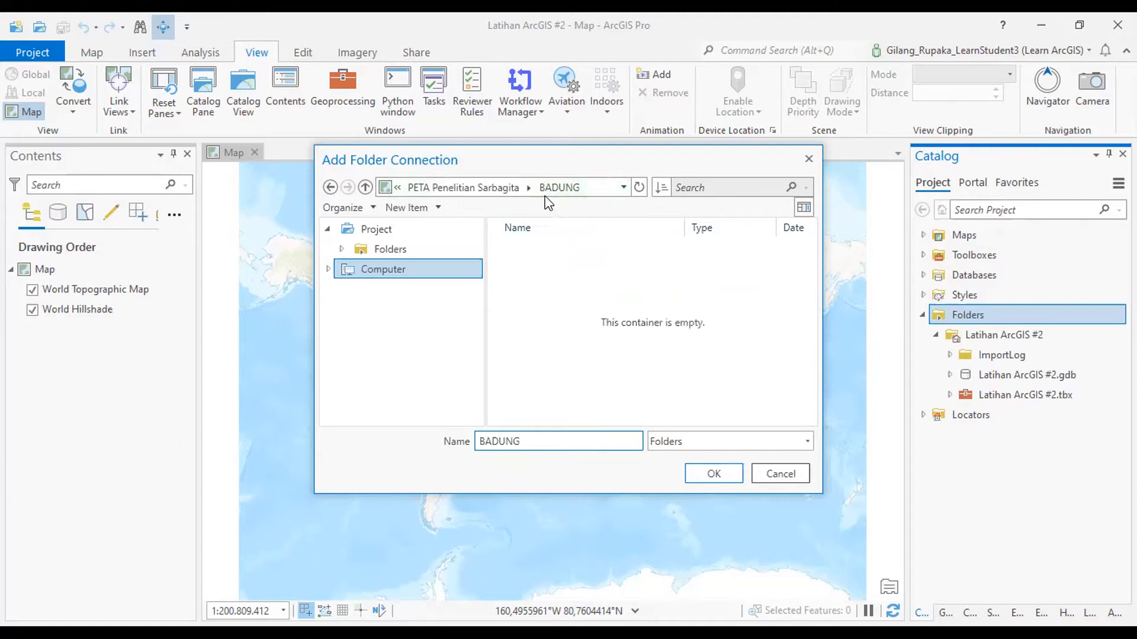
left_click(496, 187)
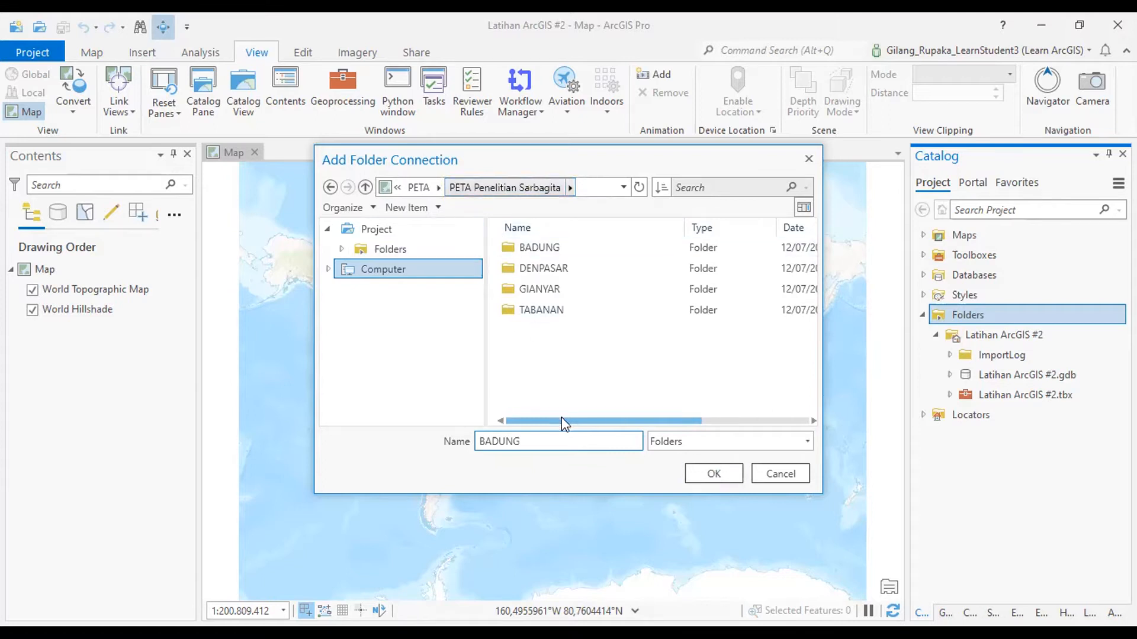
left_click(706, 475)
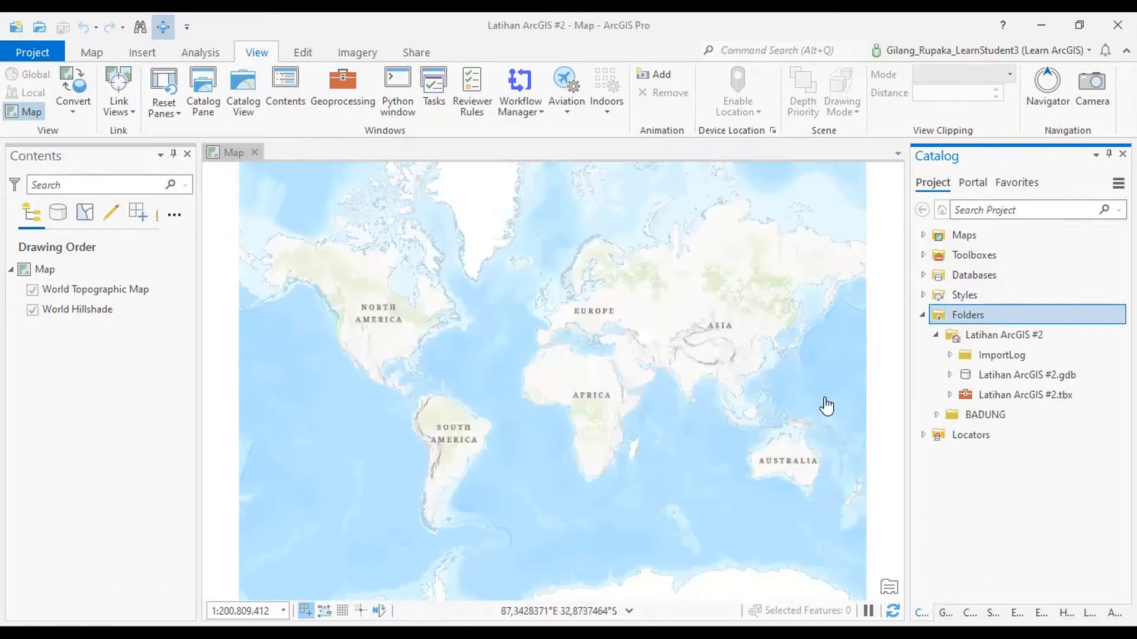
Expand the BADUNG folder connection and examine its area, line and point shapefiles
left_click(935, 412)
scroll(970, 437, "down", 5)
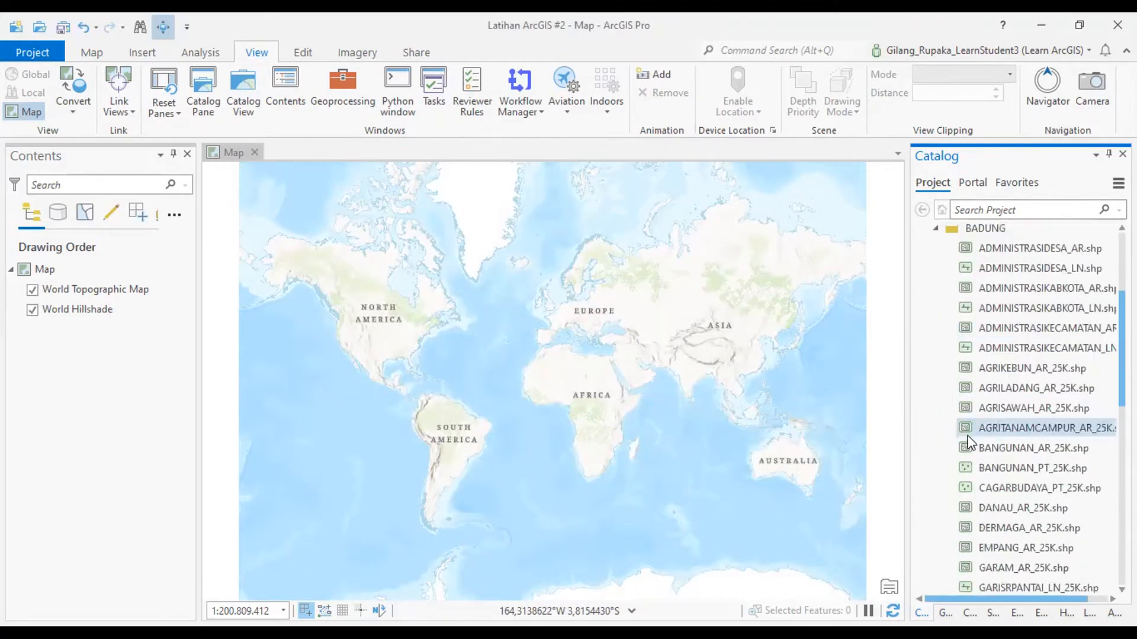
scroll(983, 437, "down", 5)
scroll(988, 441, "down", 3)
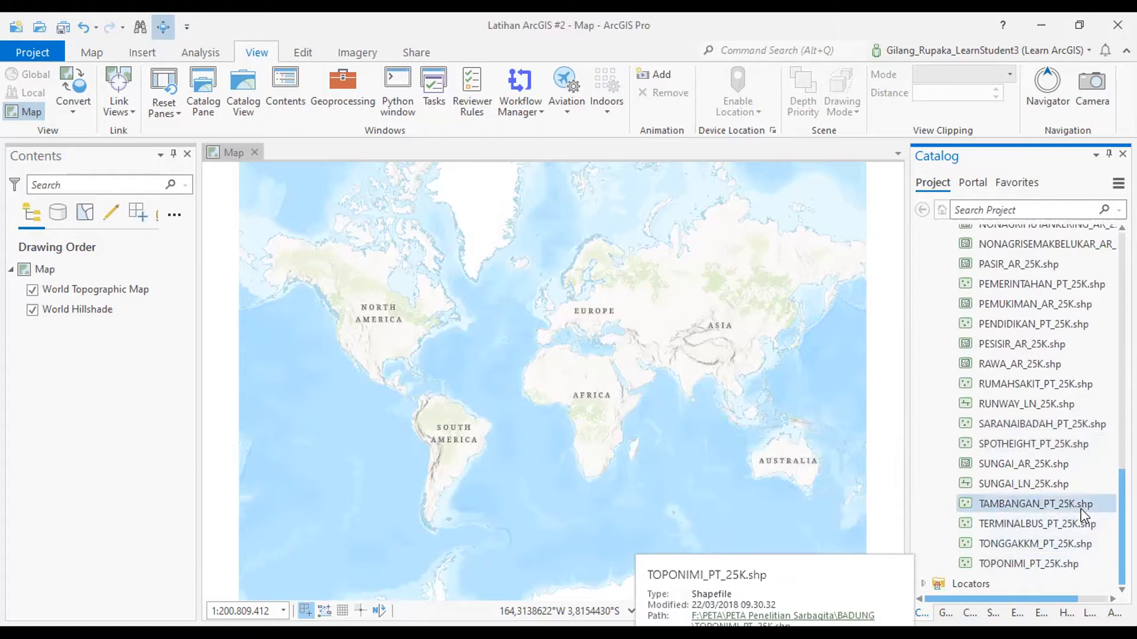
scroll(1068, 527, "up", 15)
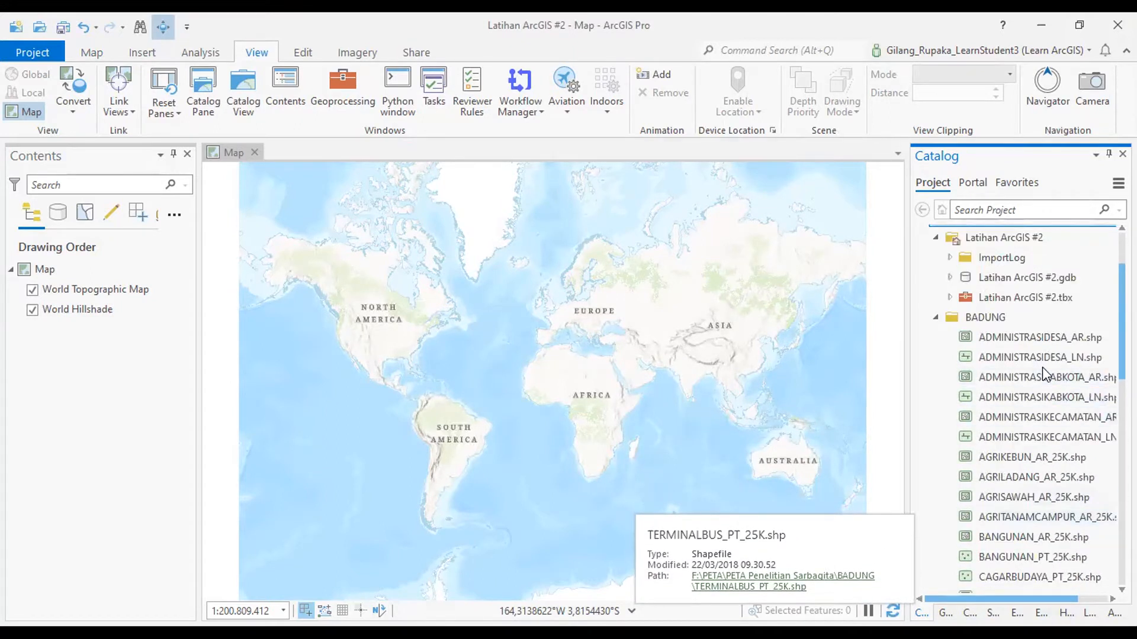
left_click(1042, 338)
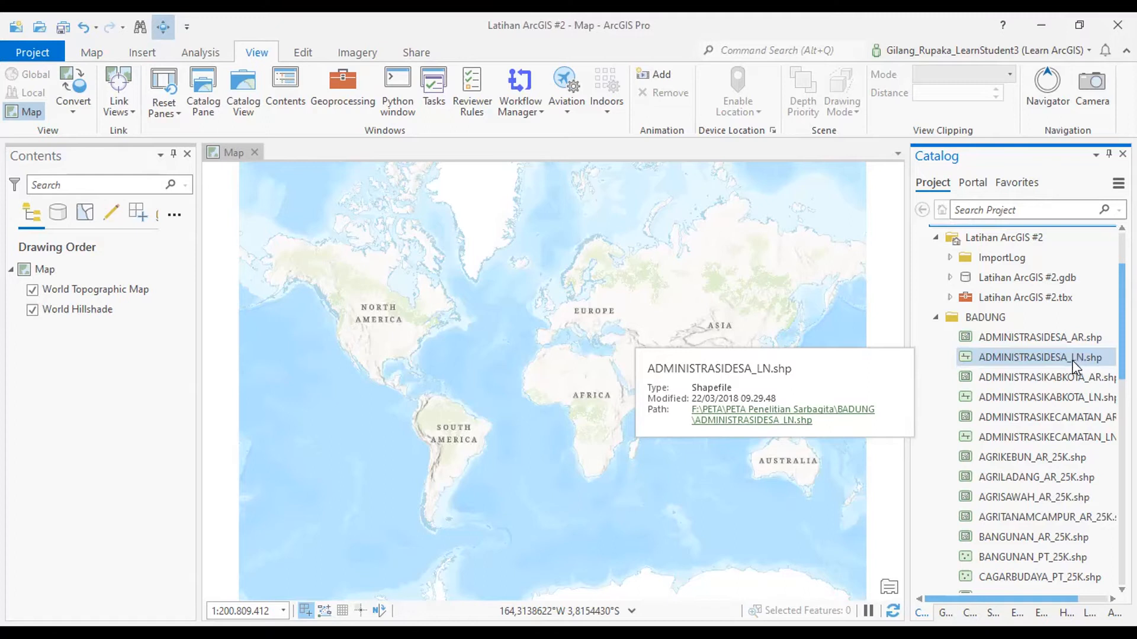
left_click(1053, 336)
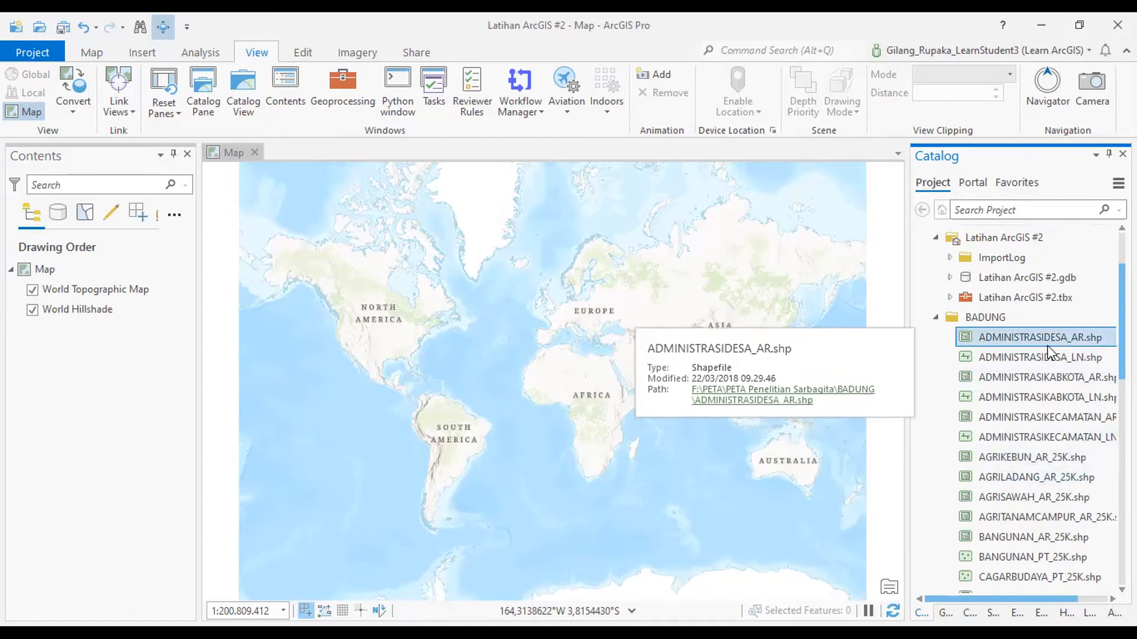
scroll(1036, 463, "down", 2)
scroll(1036, 463, "down", 2)
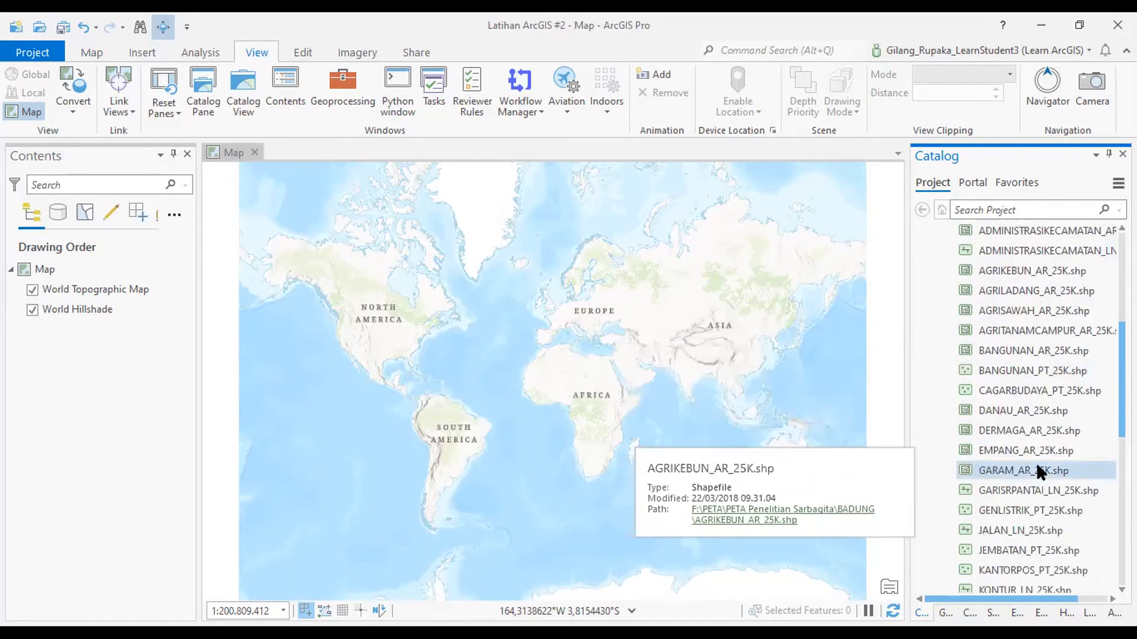
scroll(1035, 466, "down", 3)
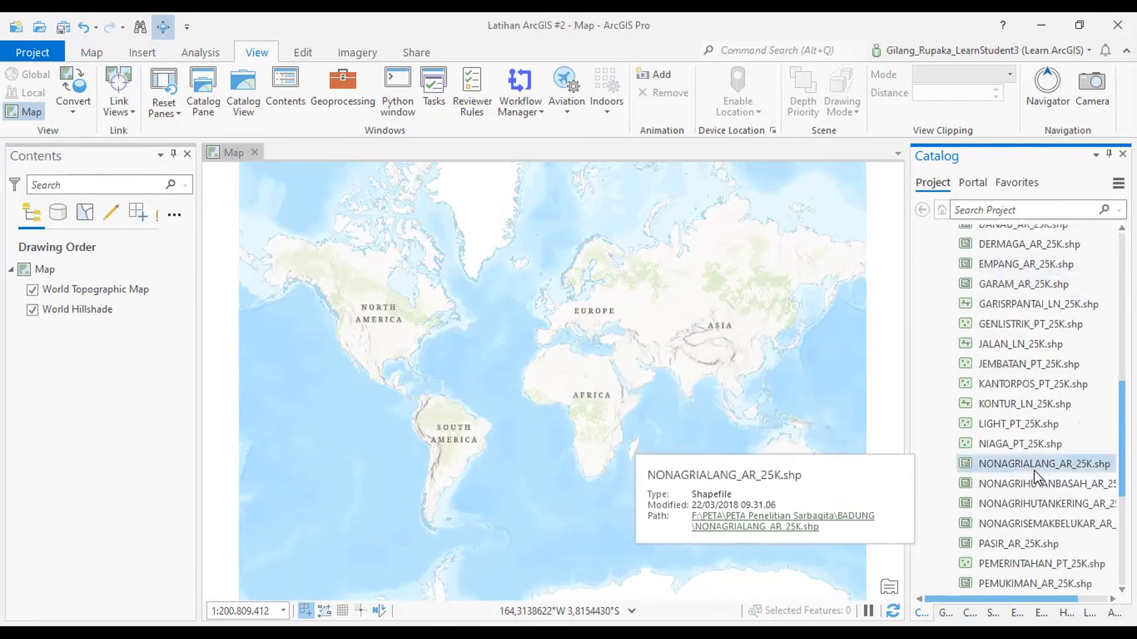
scroll(1034, 467, "down", 5)
scroll(1034, 478, "up", 6)
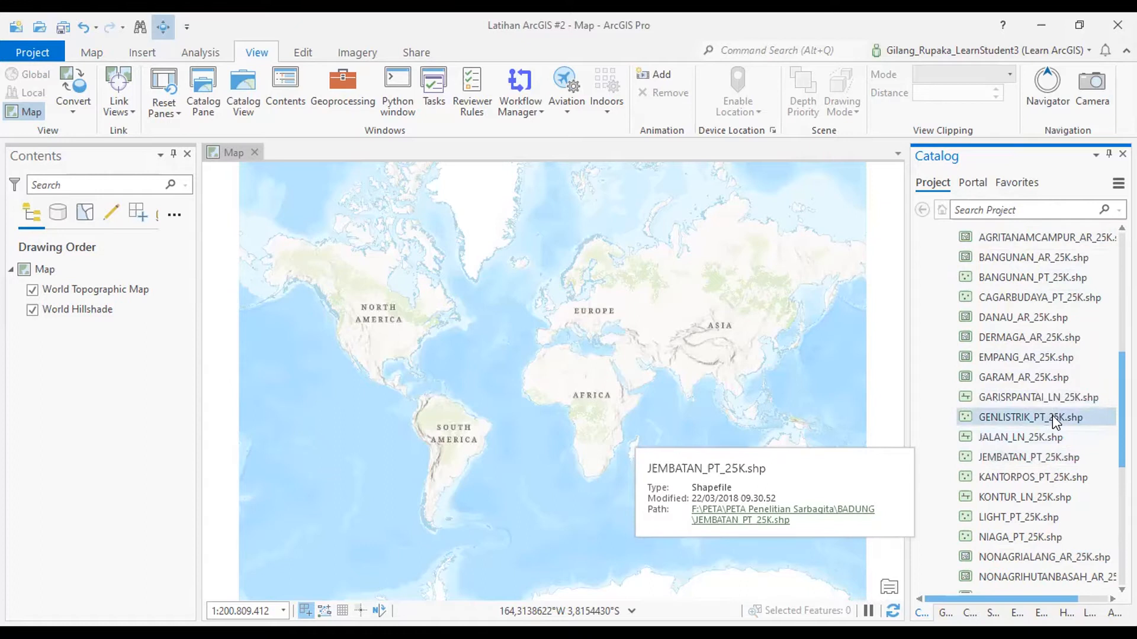
Add ADMINISTRASIKECAMATAN_AR.shp from the BADUNG folder to the map as the uppermost layer
scroll(1051, 424, "up", 6)
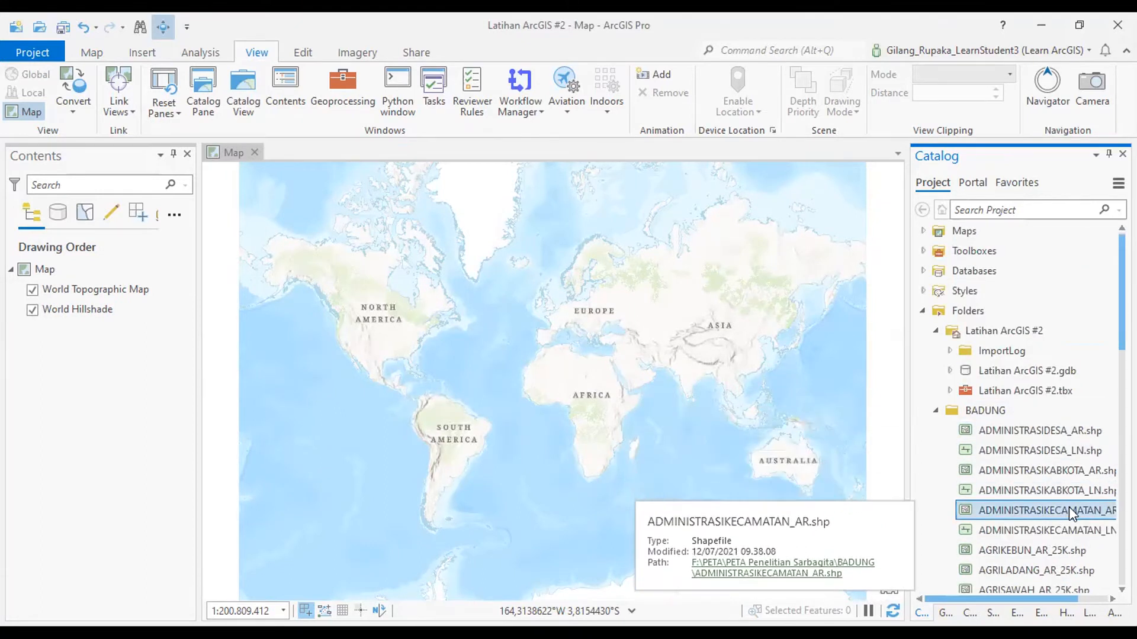
left_click(71, 289)
left_click_drag(71, 289, 65, 319)
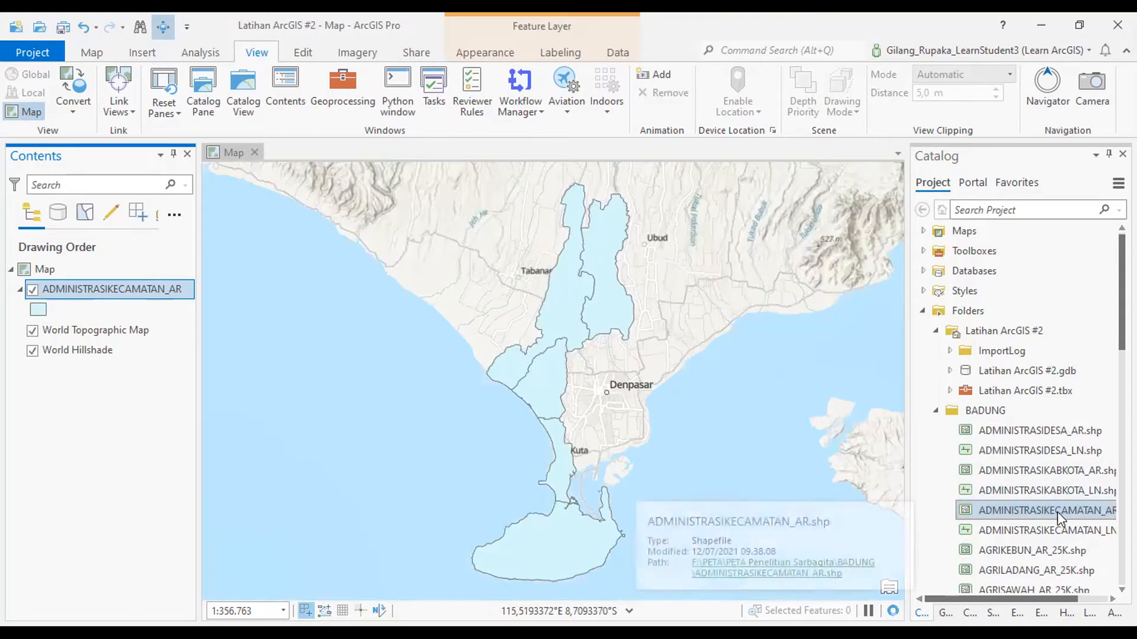
left_click(1072, 532)
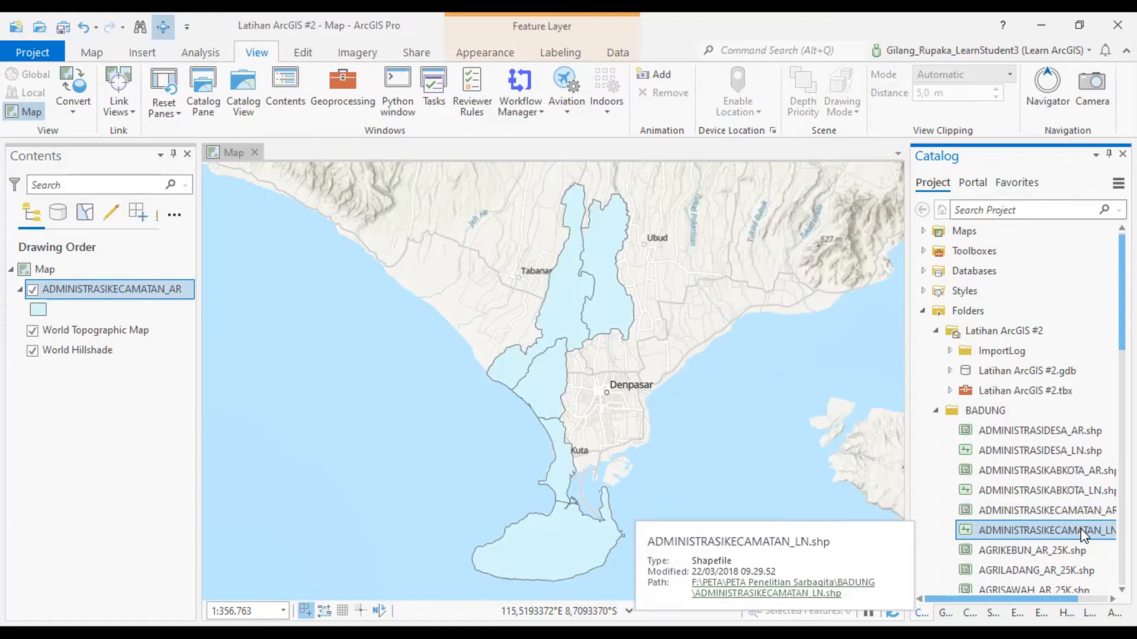
left_click(78, 295)
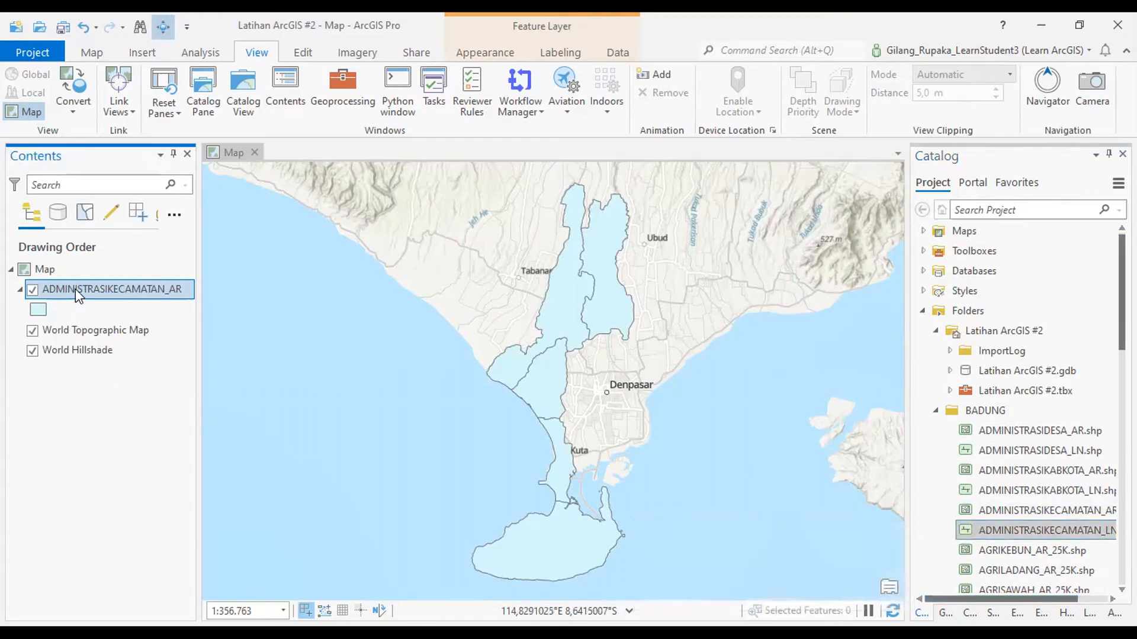
left_click_drag(452, 313, 424, 438)
left_click_drag(484, 387, 556, 281)
left_click_drag(509, 320, 523, 246)
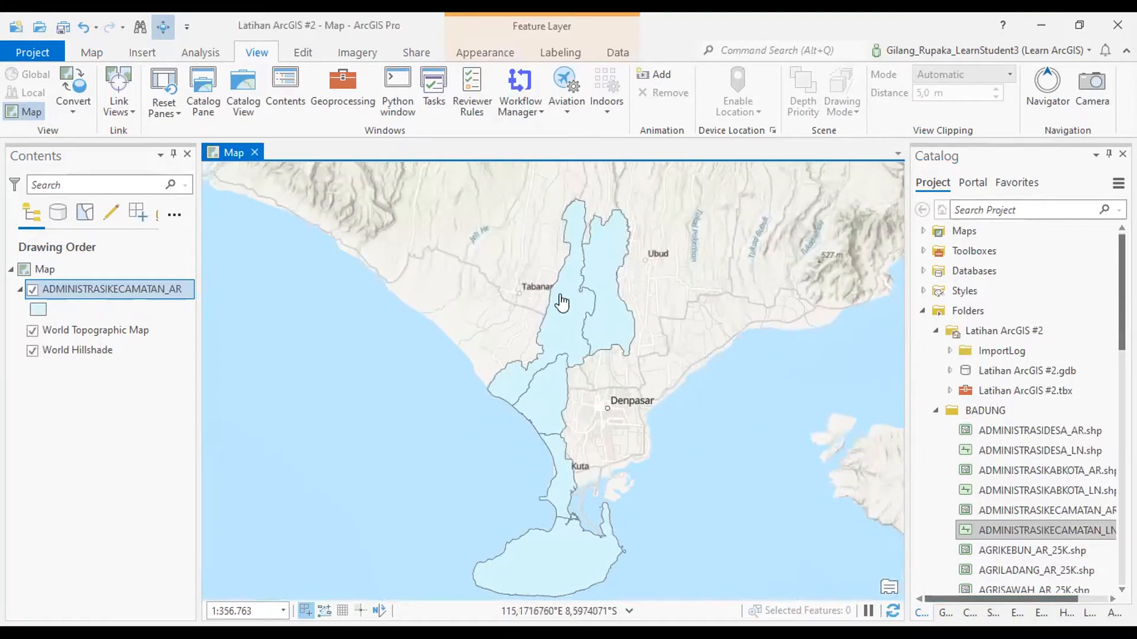
Open the attribute table of the ADMINISTRASIKECAMATAN_AR layer and examine its fields through to SHAPE_Leng and SHAPE_Area
right_click(118, 290)
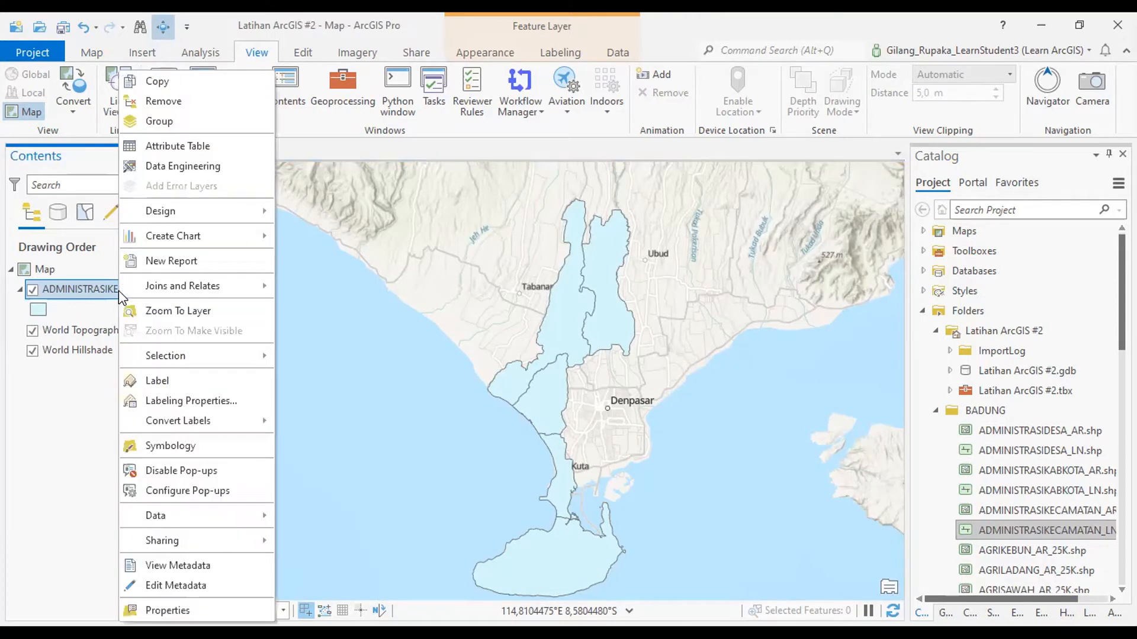
mouse_move(121, 285)
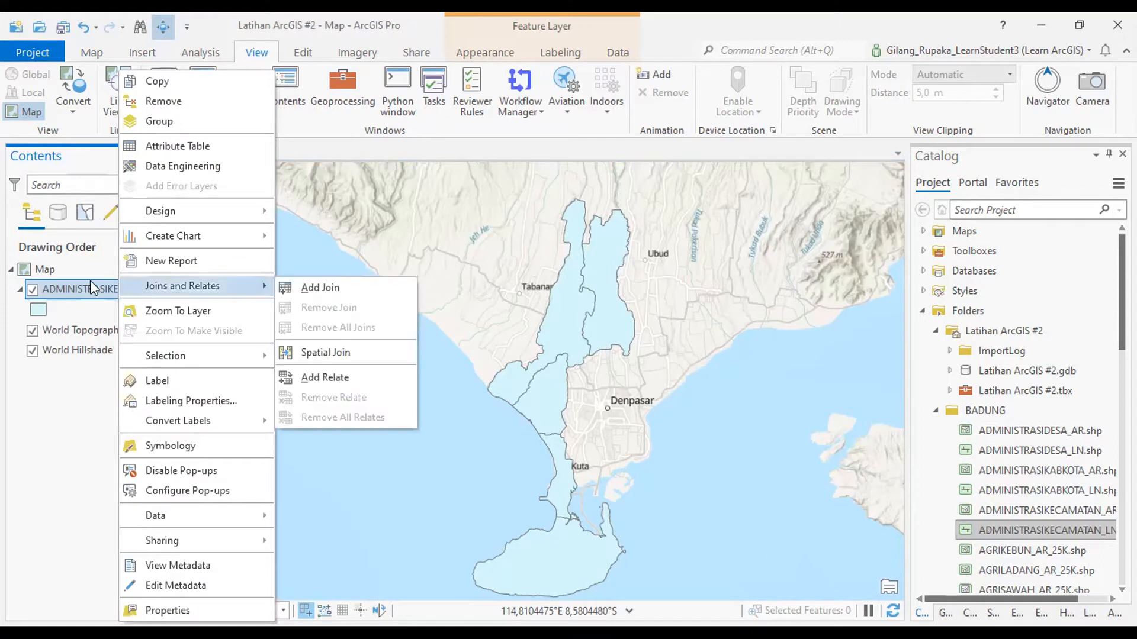
left_click(187, 148)
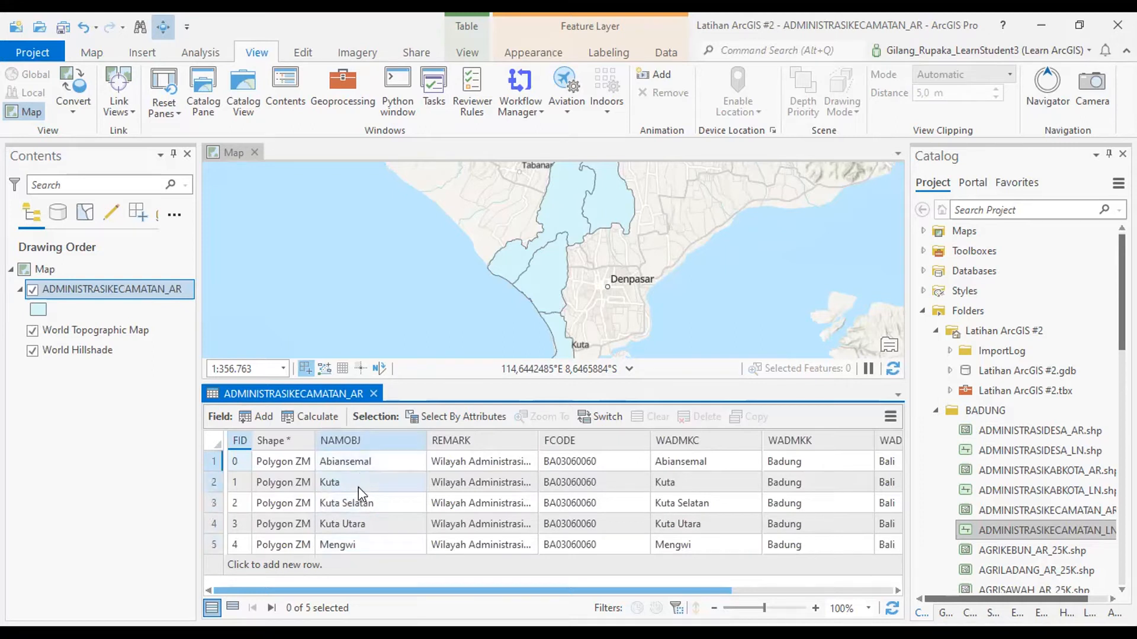
left_click_drag(450, 591, 752, 588)
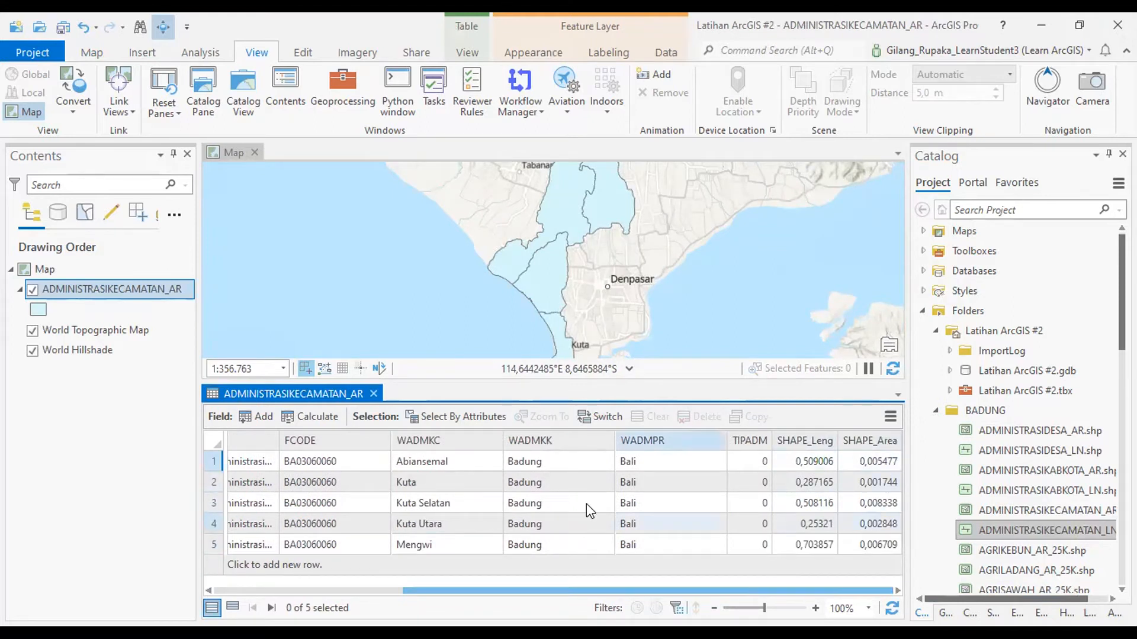
left_click_drag(488, 593, 299, 594)
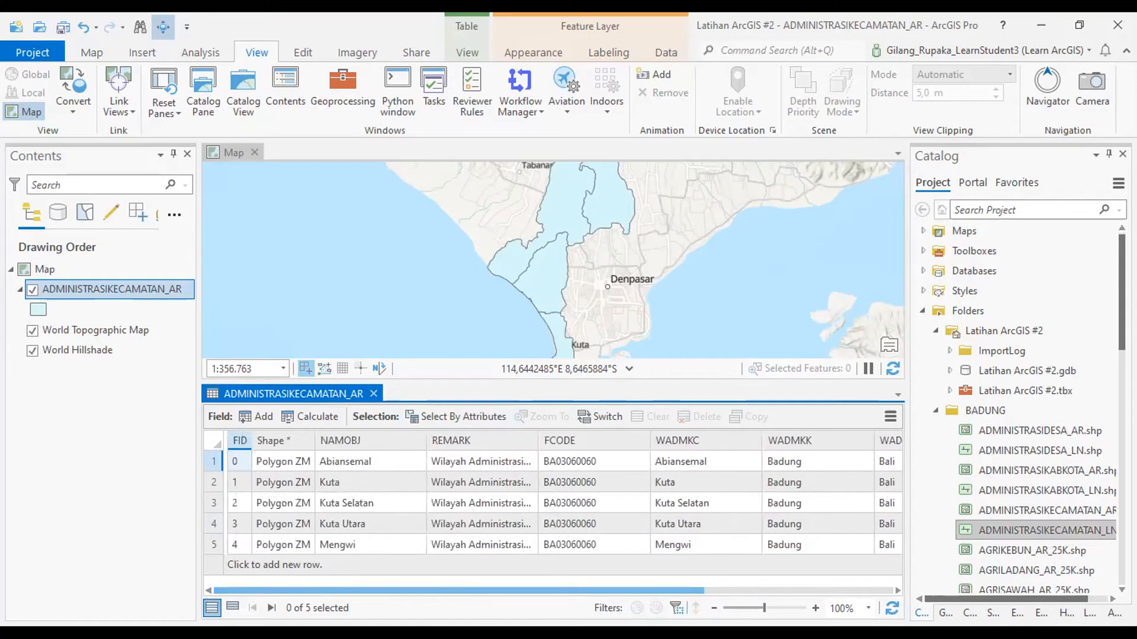
Switch to the browser and read the sampulu.co.id article on geographic and UTM coordinate systems, including the UTM zones of Indonesia
mouse_move(260, 447)
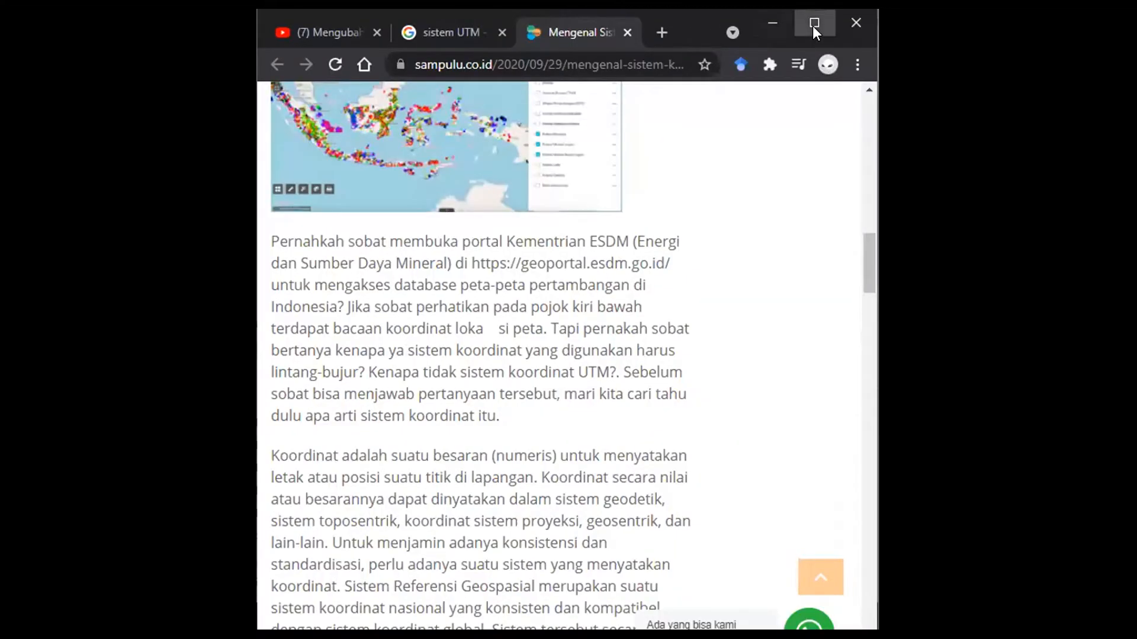
left_click(814, 24)
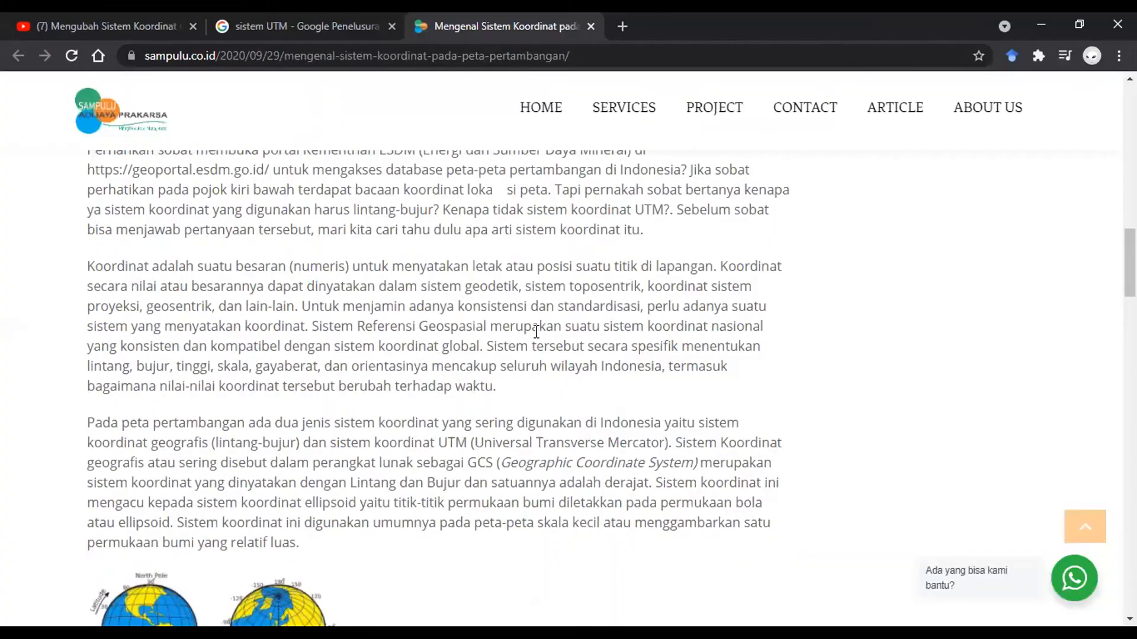
scroll(527, 338, "down", 5)
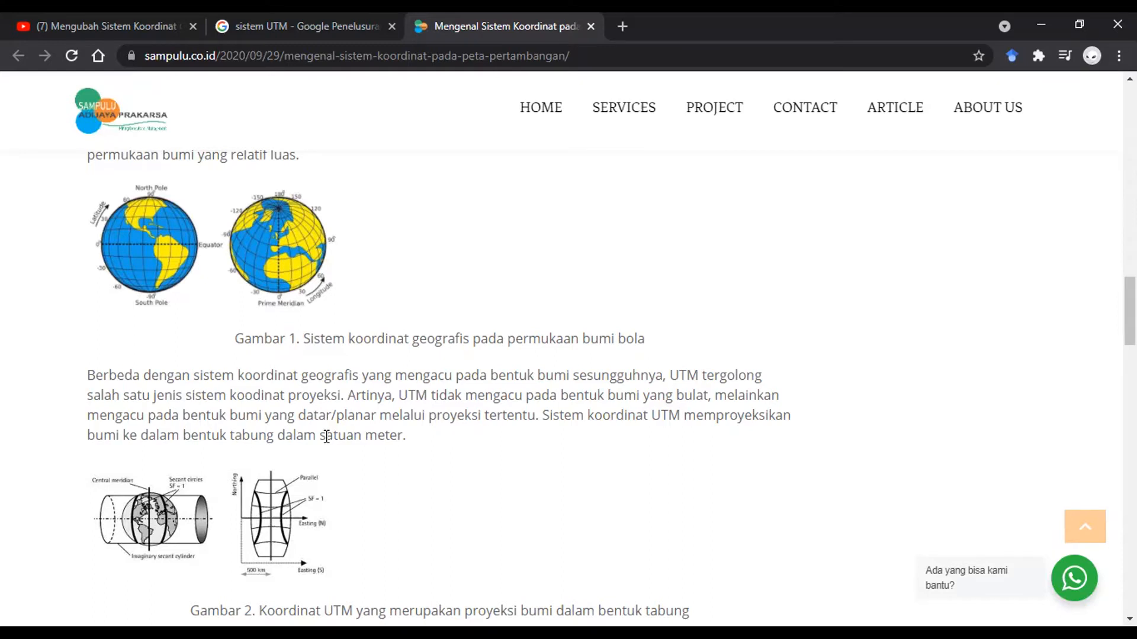
scroll(435, 401, "down", 3)
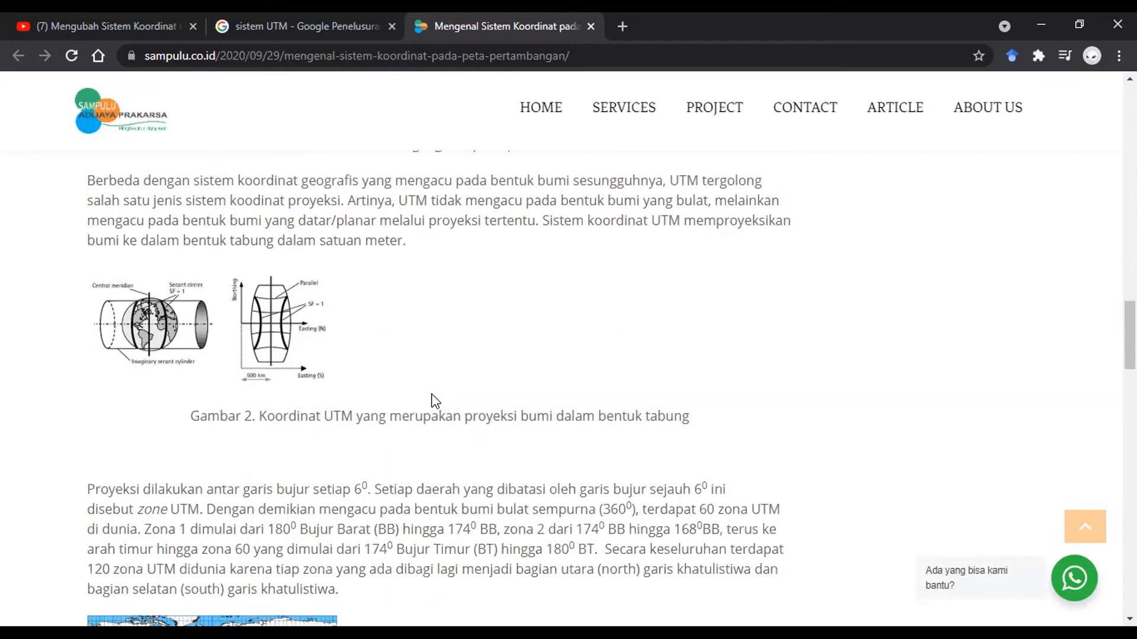
scroll(592, 240, "down", 3)
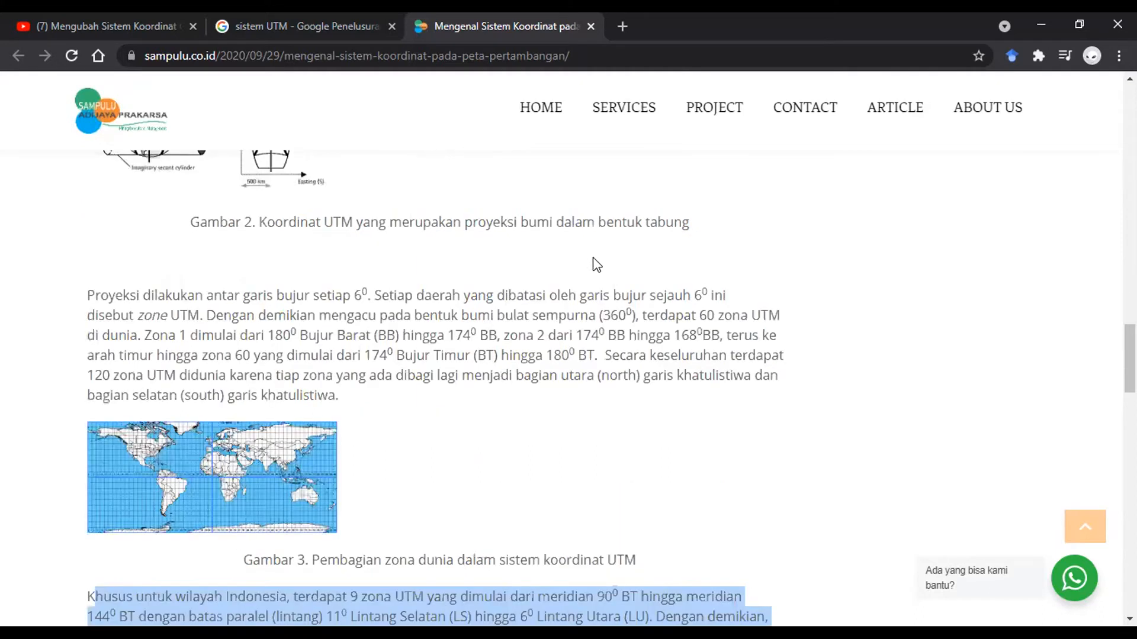
scroll(566, 277, "down", 6)
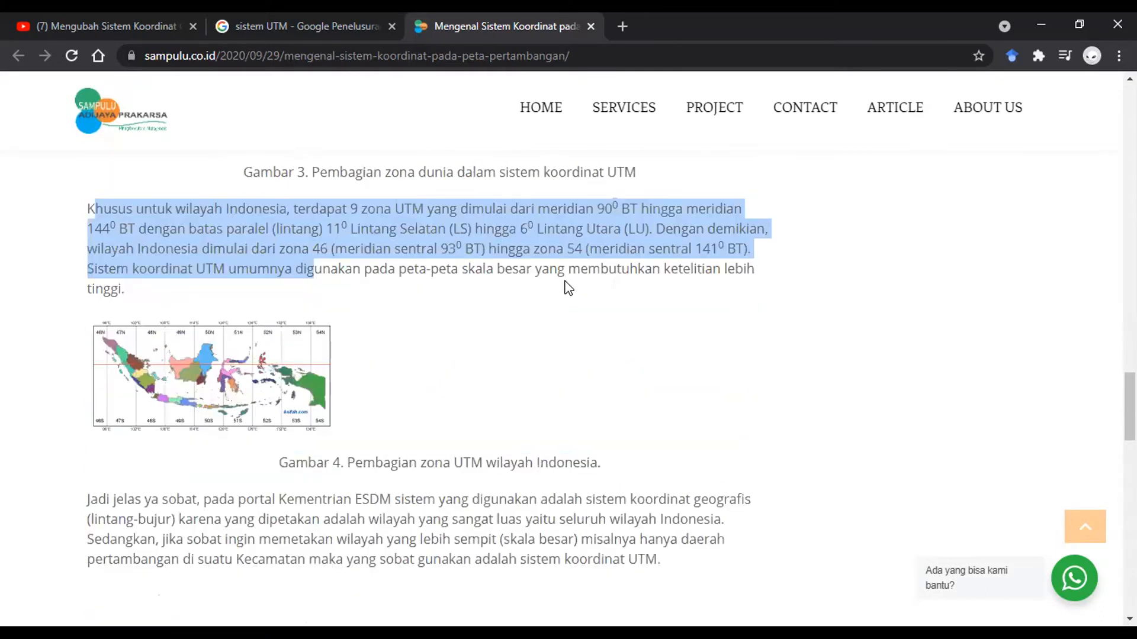
scroll(528, 289, "down", 3)
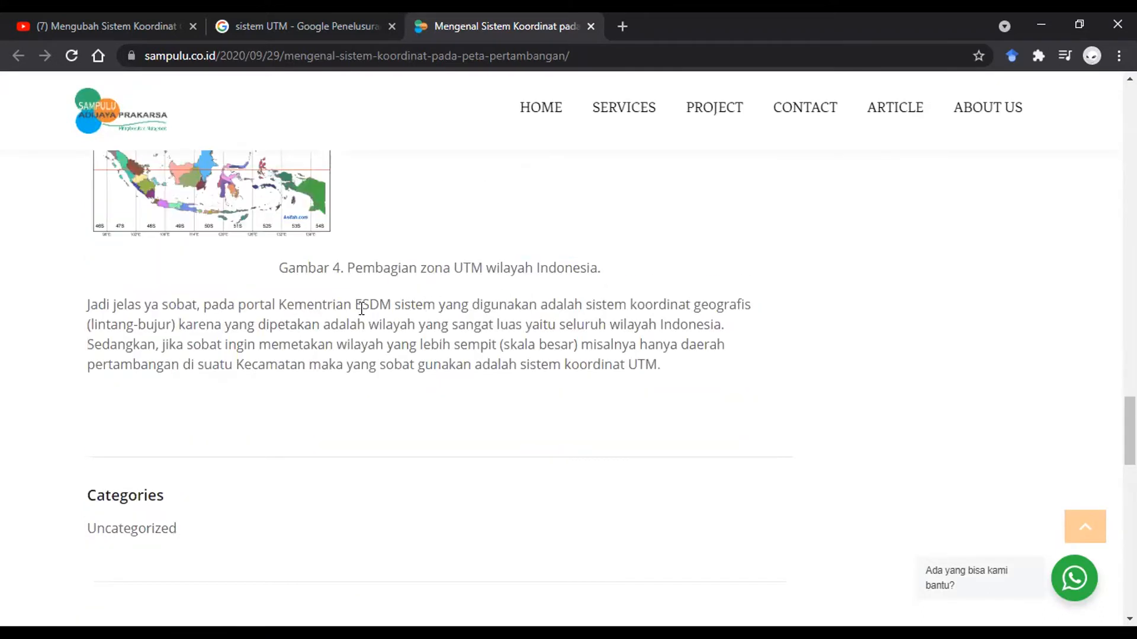
scroll(373, 309, "up", 6)
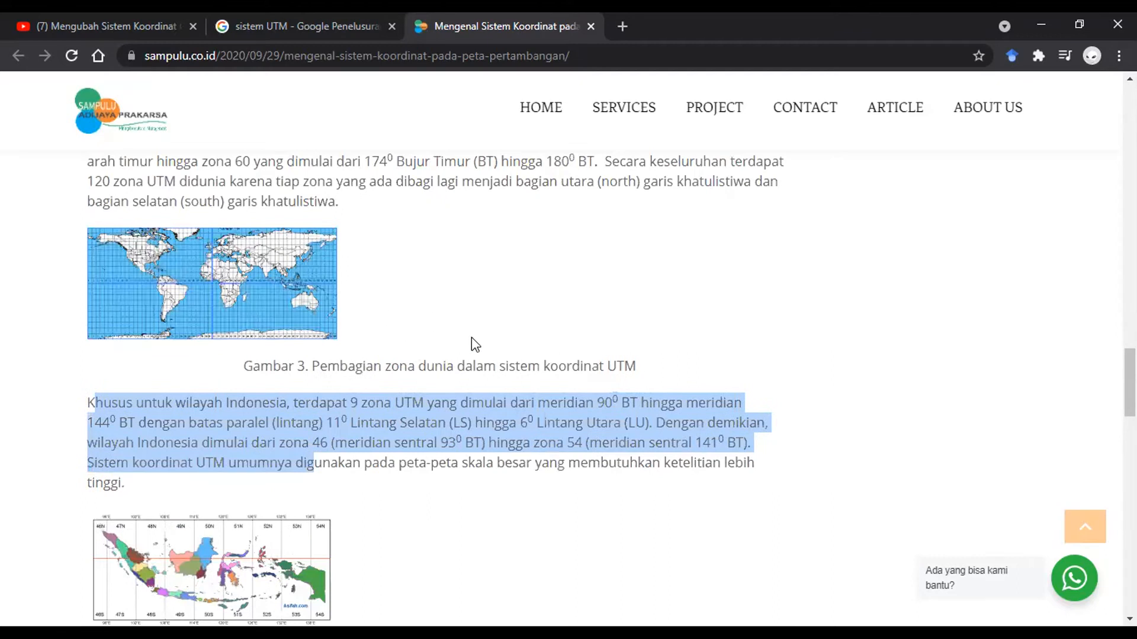
scroll(473, 337, "up", 3)
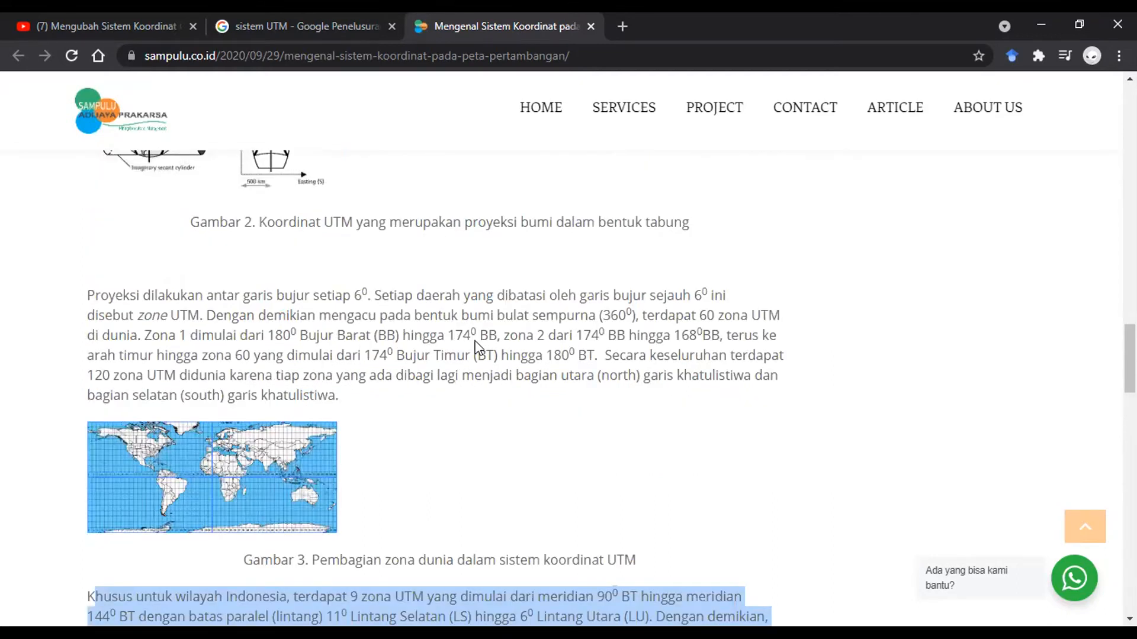
scroll(473, 334, "up", 6)
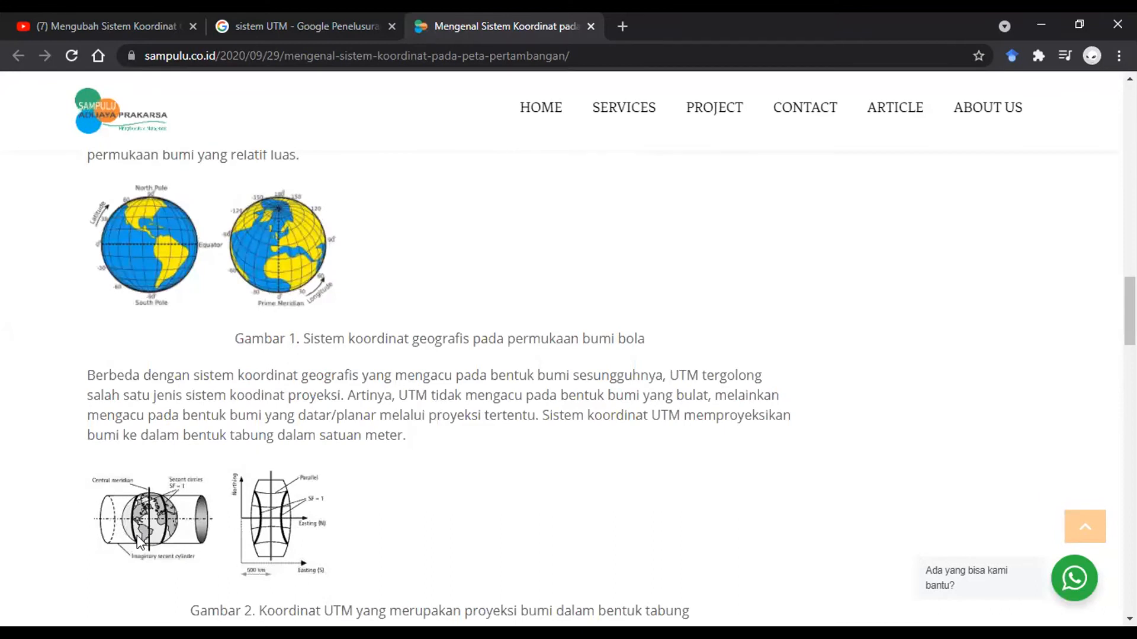
scroll(168, 376, "down", 3)
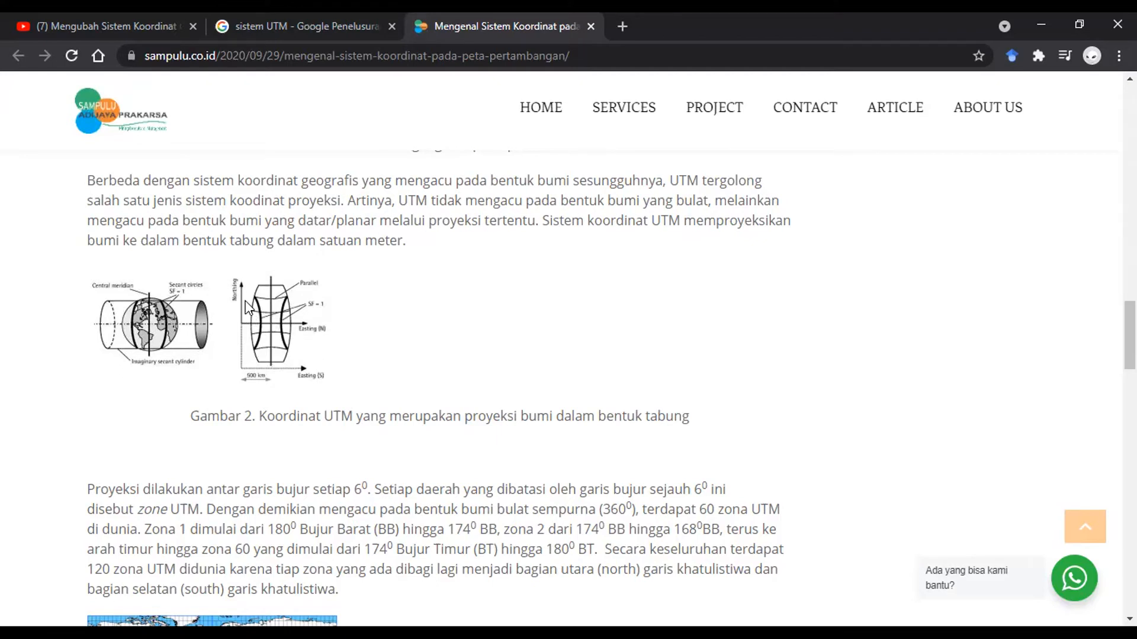
scroll(251, 308, "down", 3)
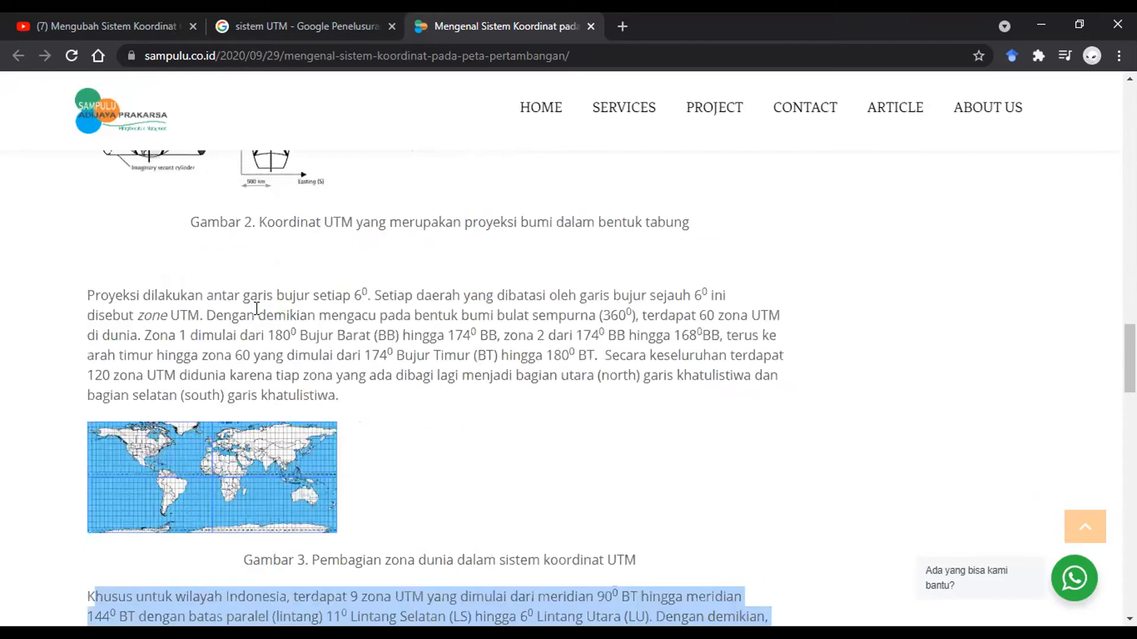
scroll(323, 342, "down", 3)
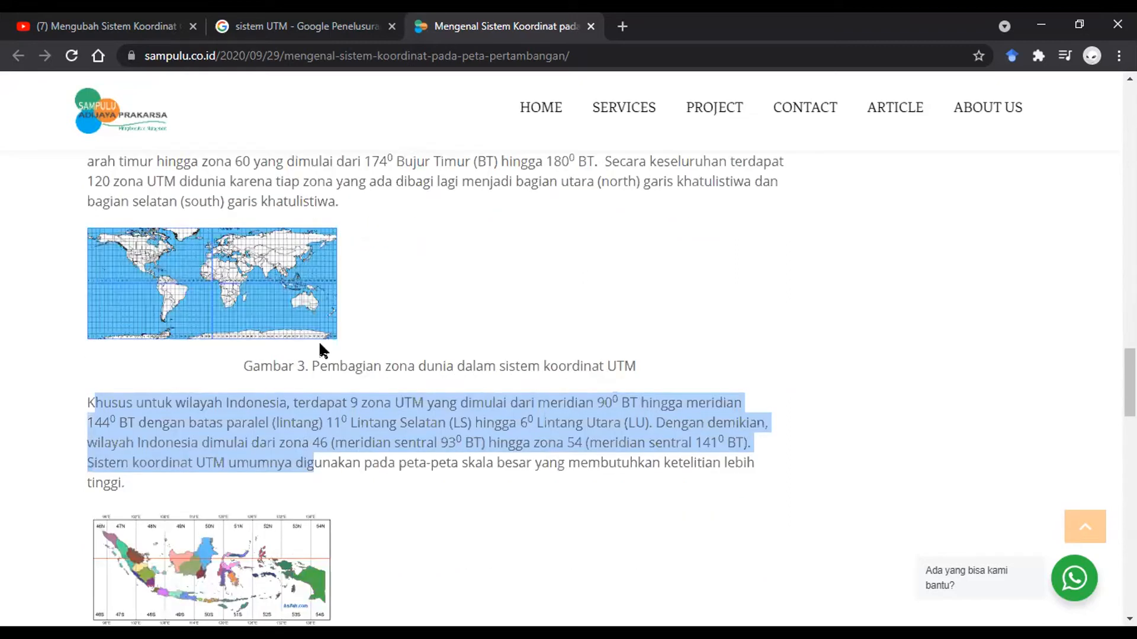
scroll(319, 344, "down", 3)
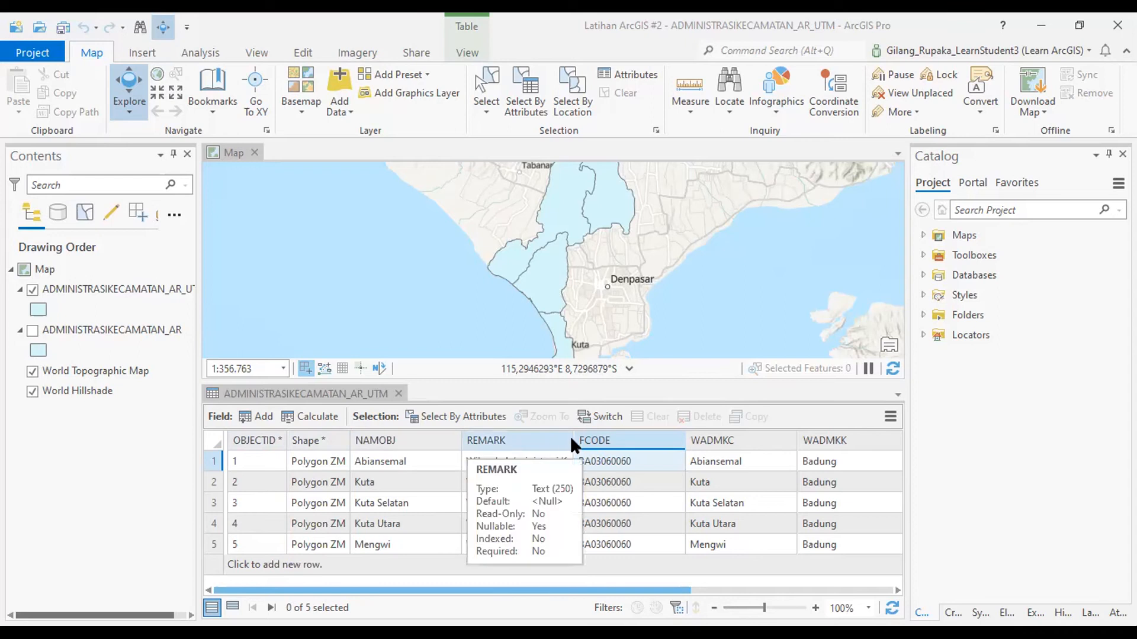
mouse_move(589, 439)
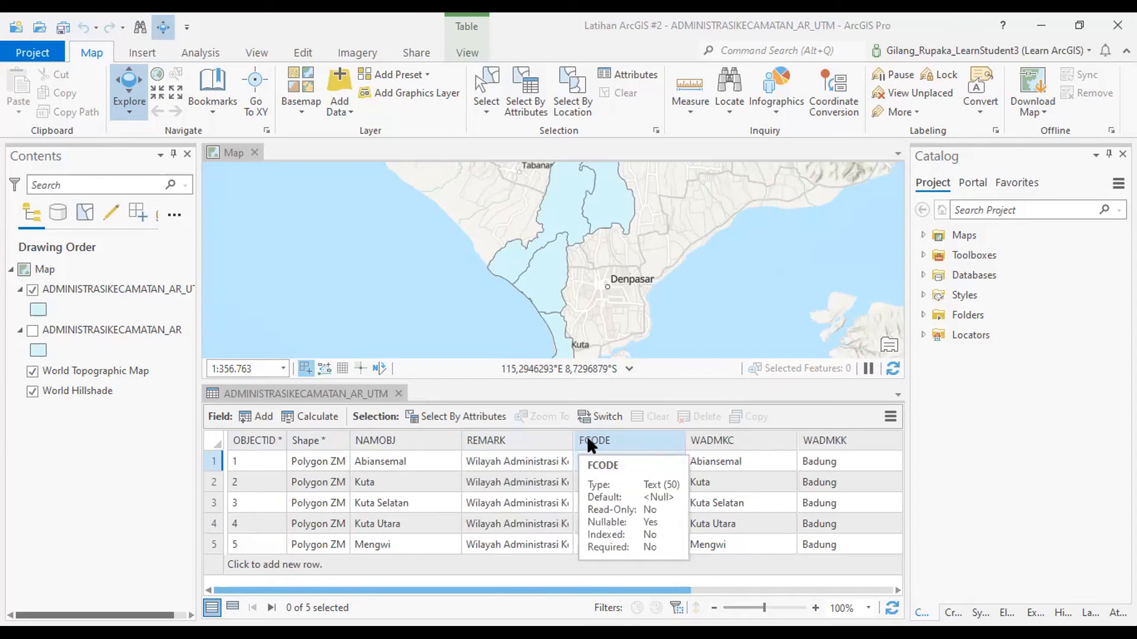
left_click(591, 445)
right_click(590, 445)
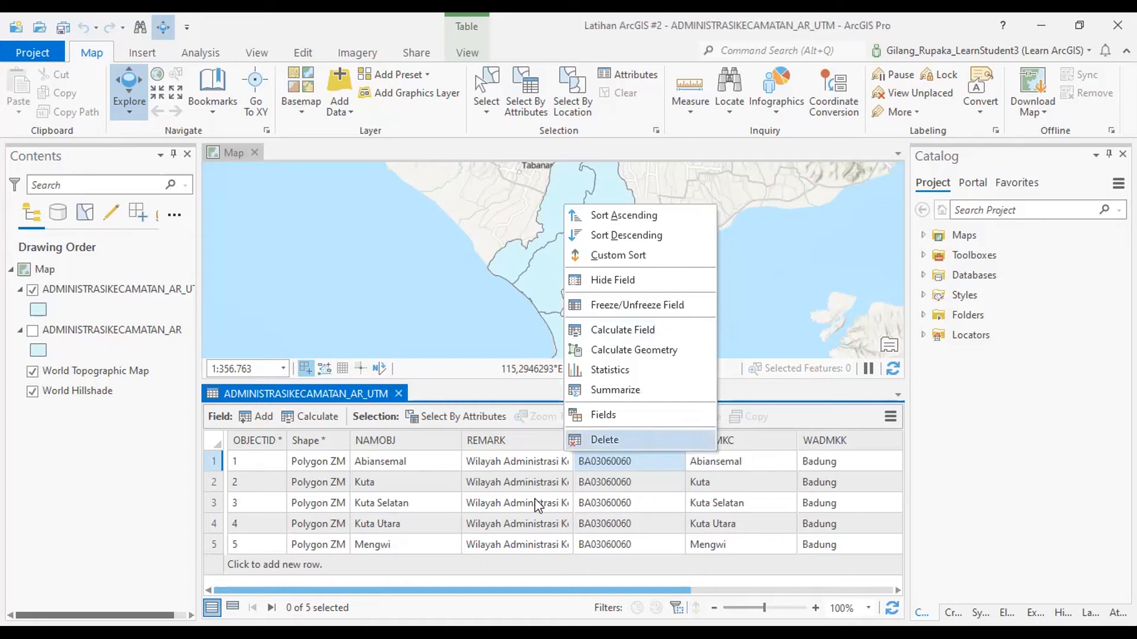
left_click(207, 414)
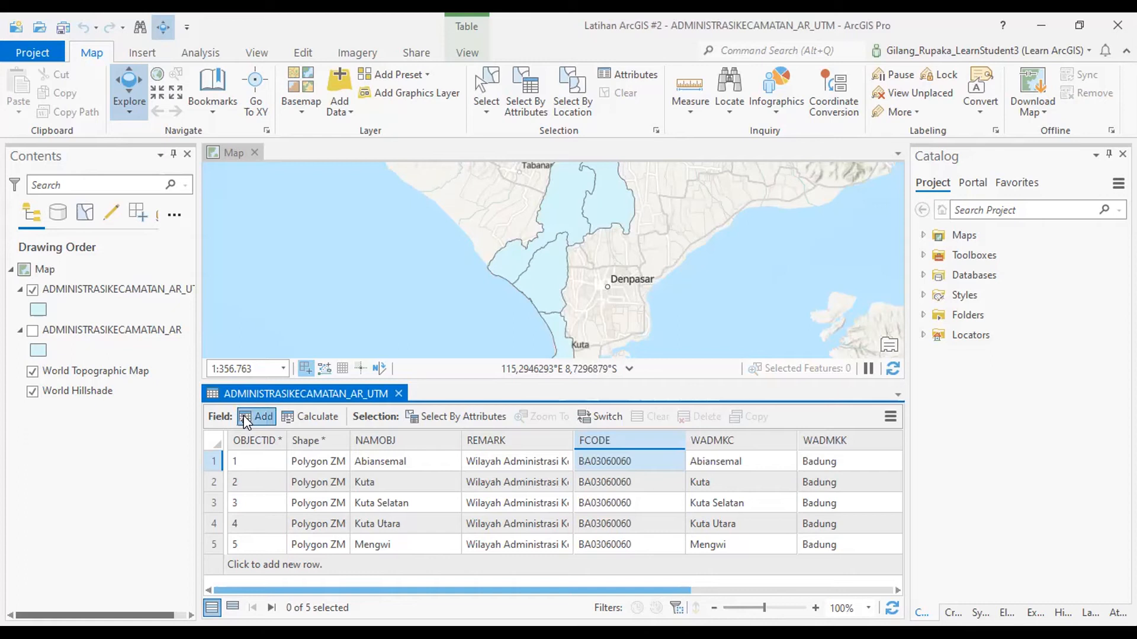
Add a new field named LUAS_AREA with the alias LUAS_AREA to the ADMINISTRASIKECAMATAN_AR_UTM attribute table
left_click(243, 415)
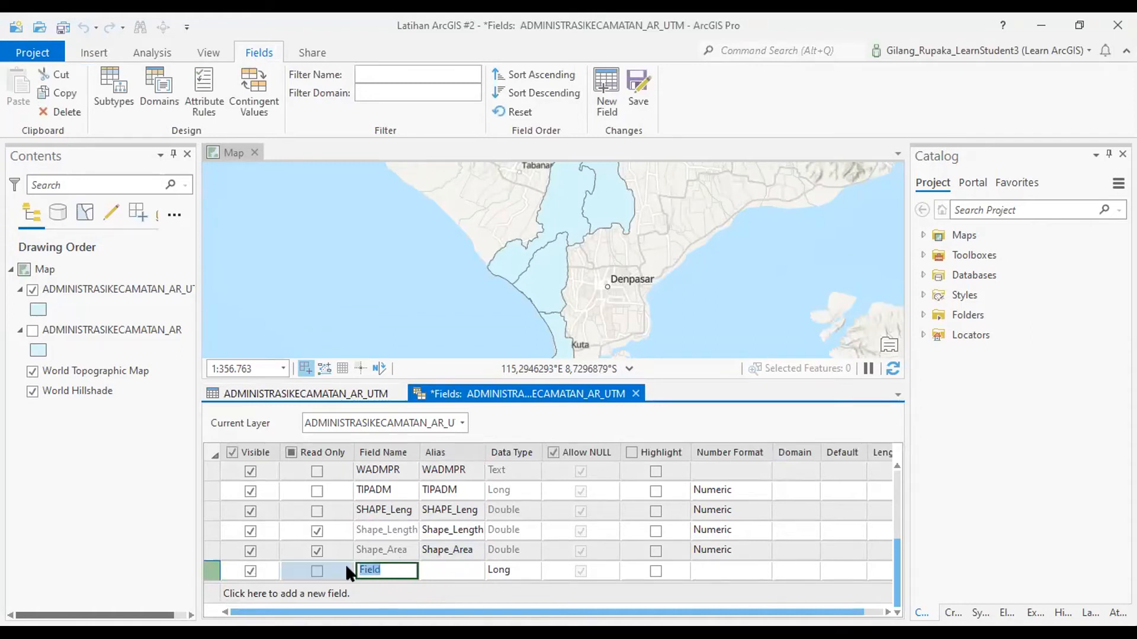
type("LUAS_AREA")
key("Tab")
type("LUAS-")
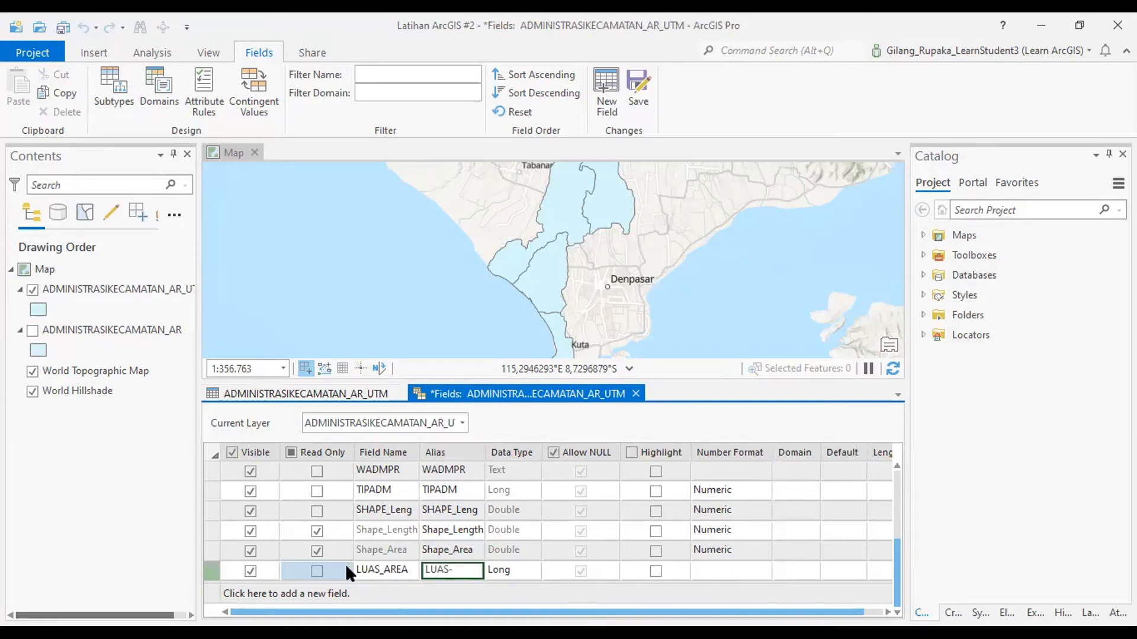
key("BackSpace")
type("_AREA")
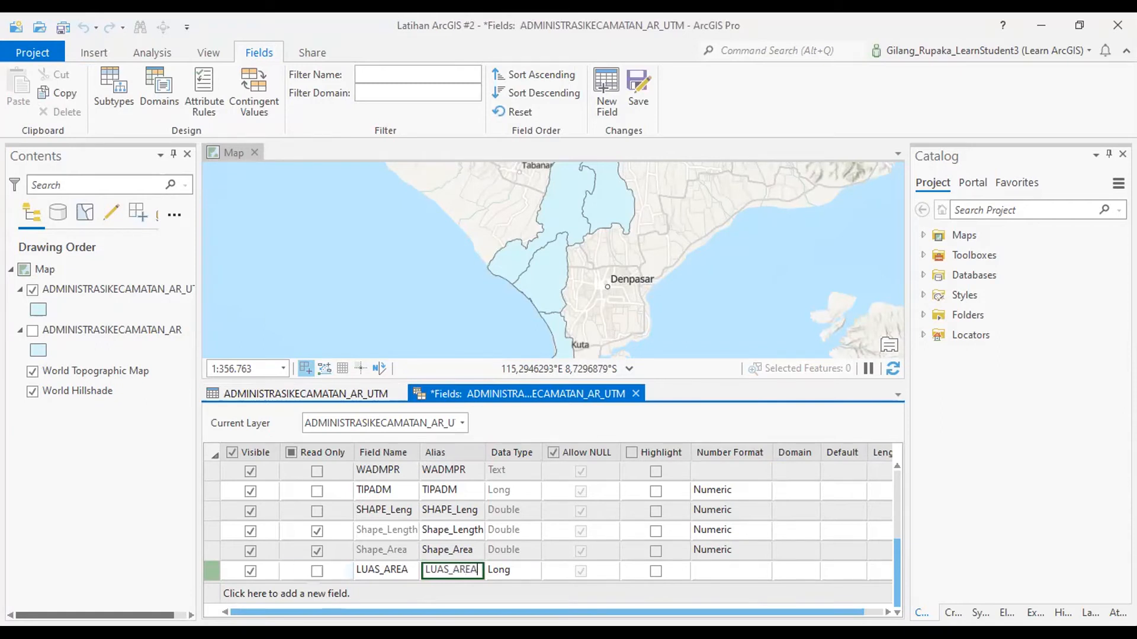
Set the data type of the new LUAS_AREA field to Double
left_click(523, 573)
left_click(531, 571)
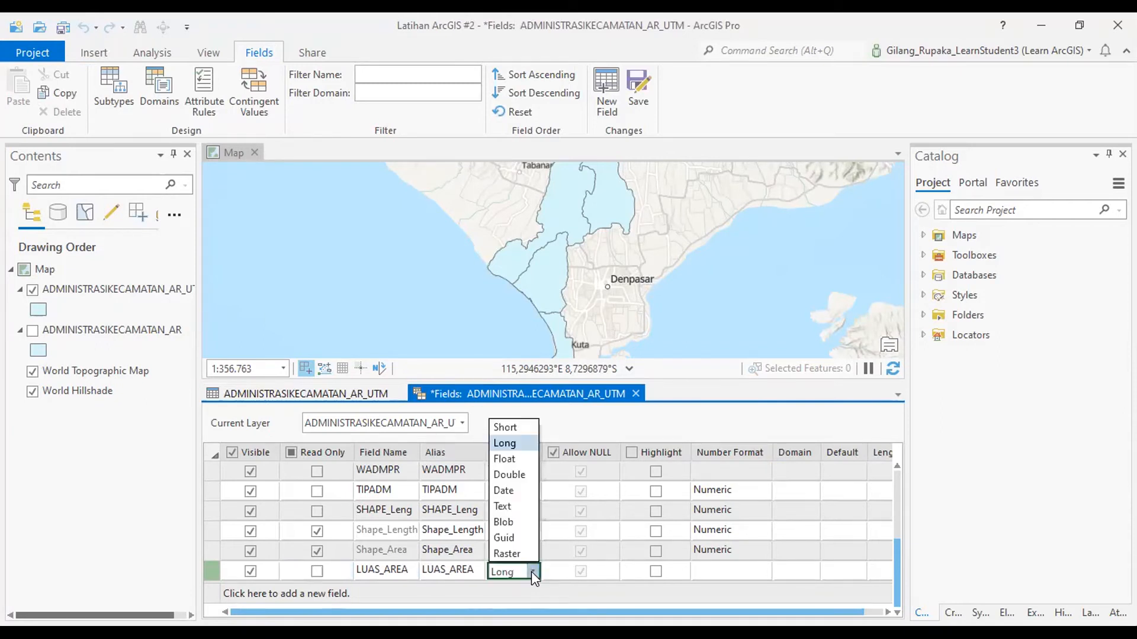
left_click(523, 475)
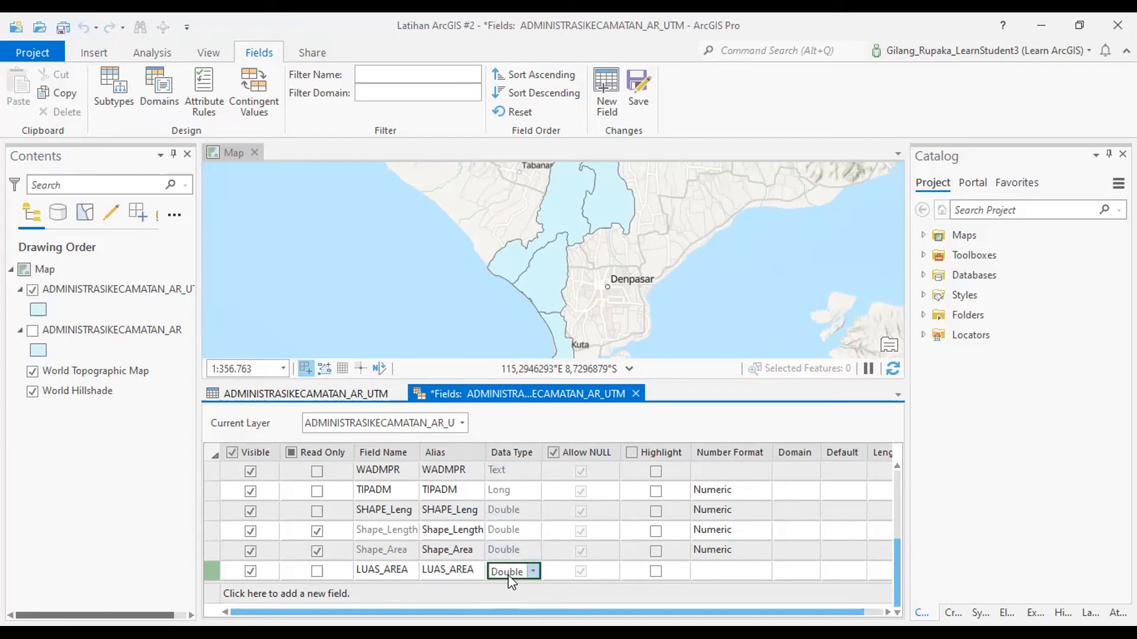
left_click(533, 572)
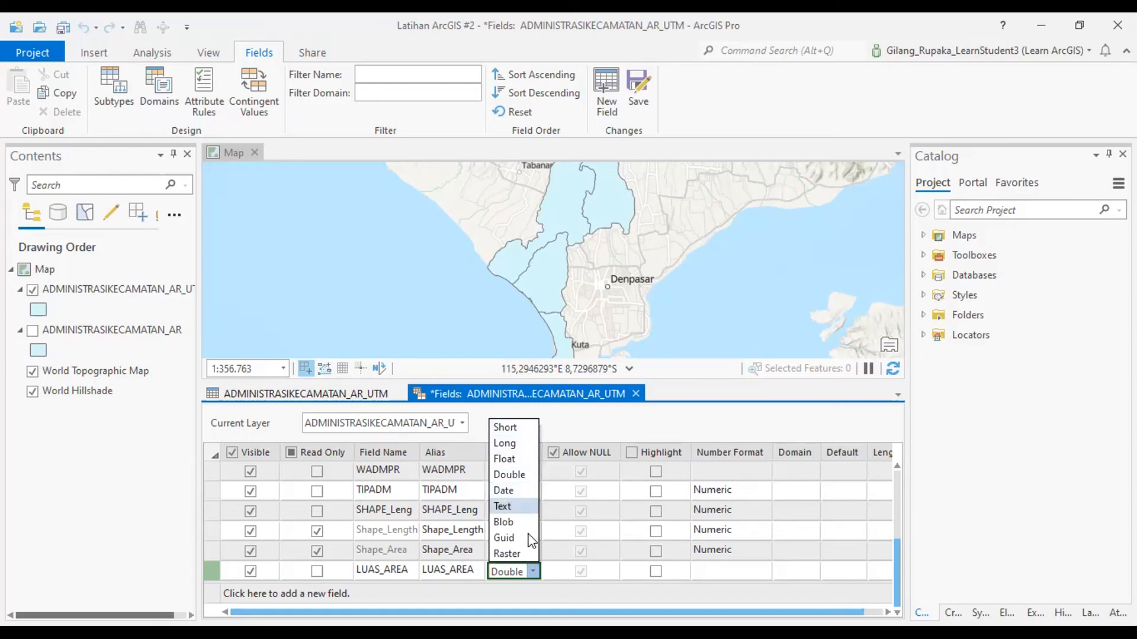
left_click(611, 570)
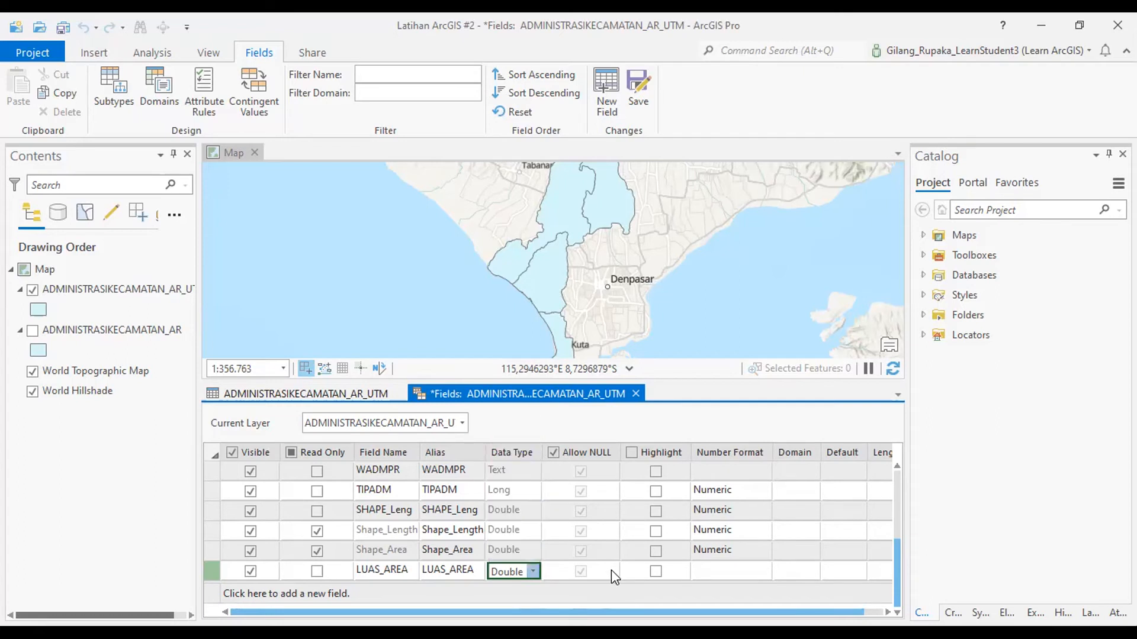
Format the LUAS_AREA field as Numeric with 2 decimal places and thousands separators, and save the field changes
left_click(761, 571)
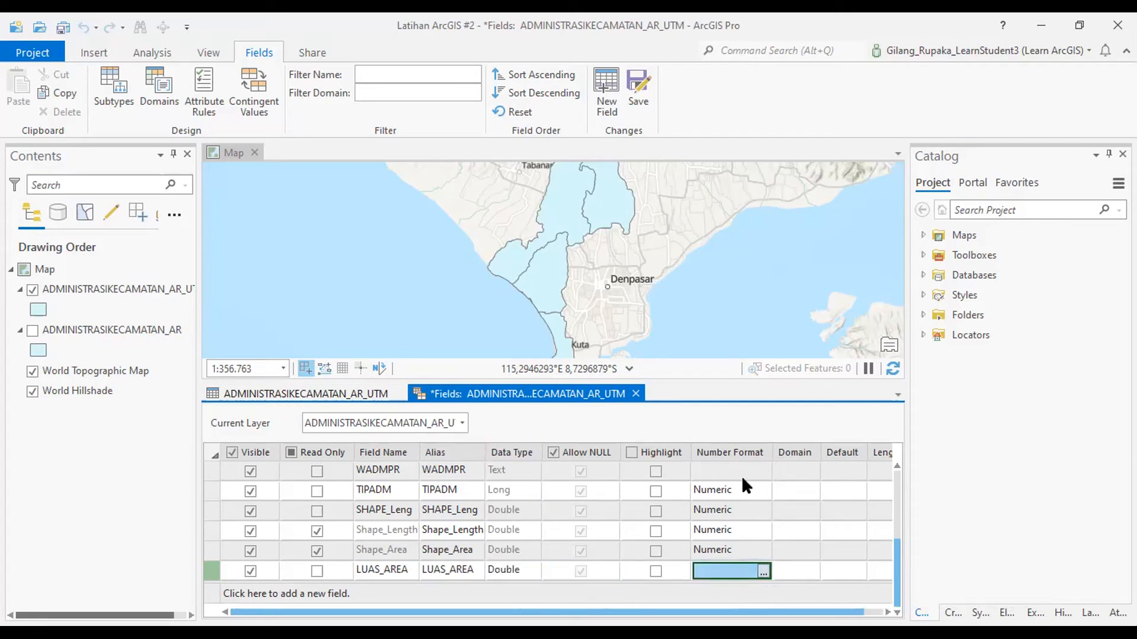
left_click(763, 572)
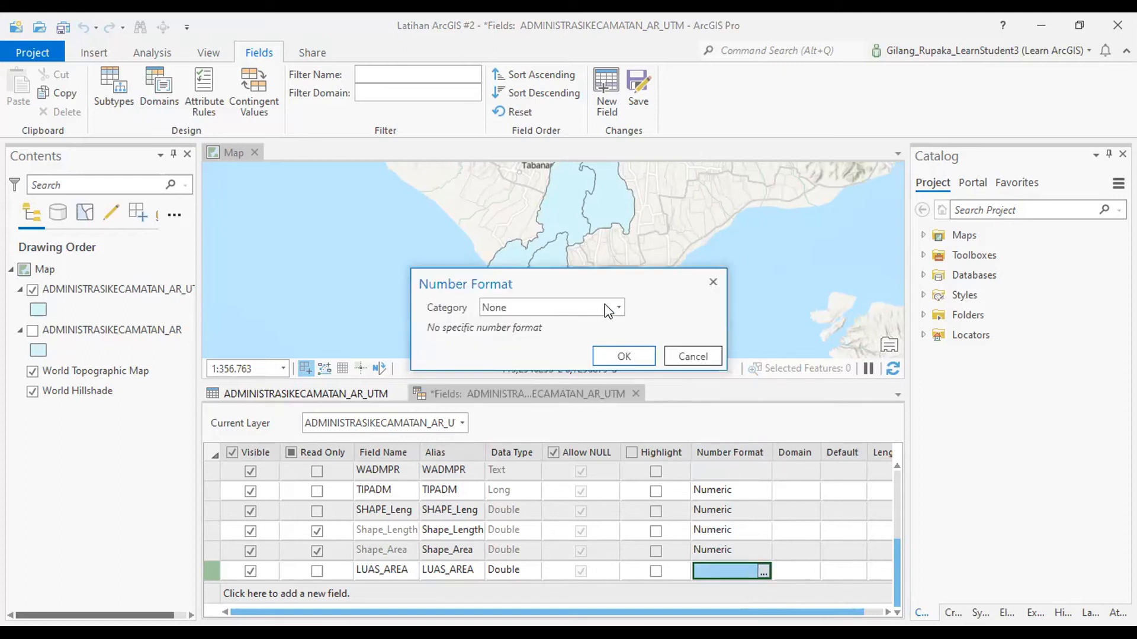
left_click(619, 306)
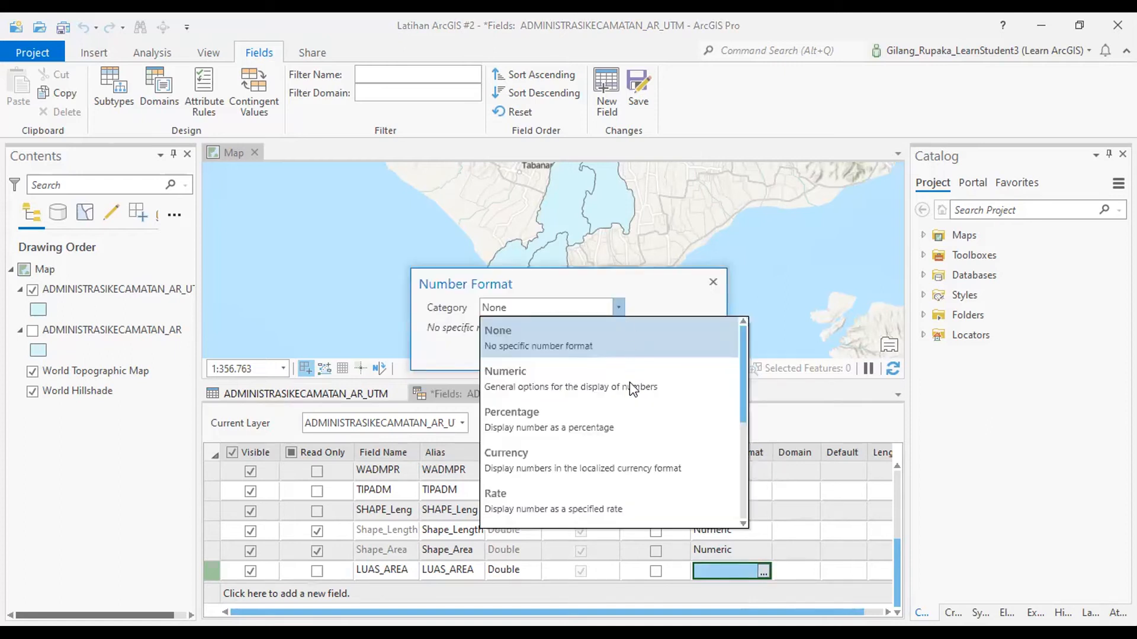
left_click(516, 378)
left_click(602, 357)
left_click(601, 357)
left_click(601, 357)
left_click(602, 357)
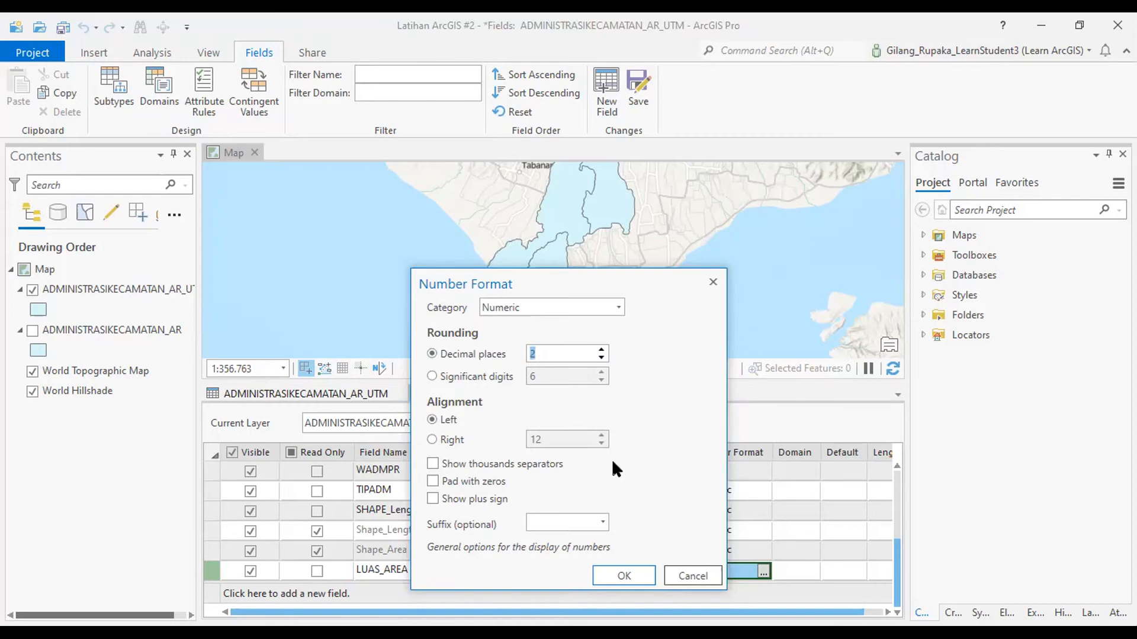
left_click(433, 466)
left_click(624, 576)
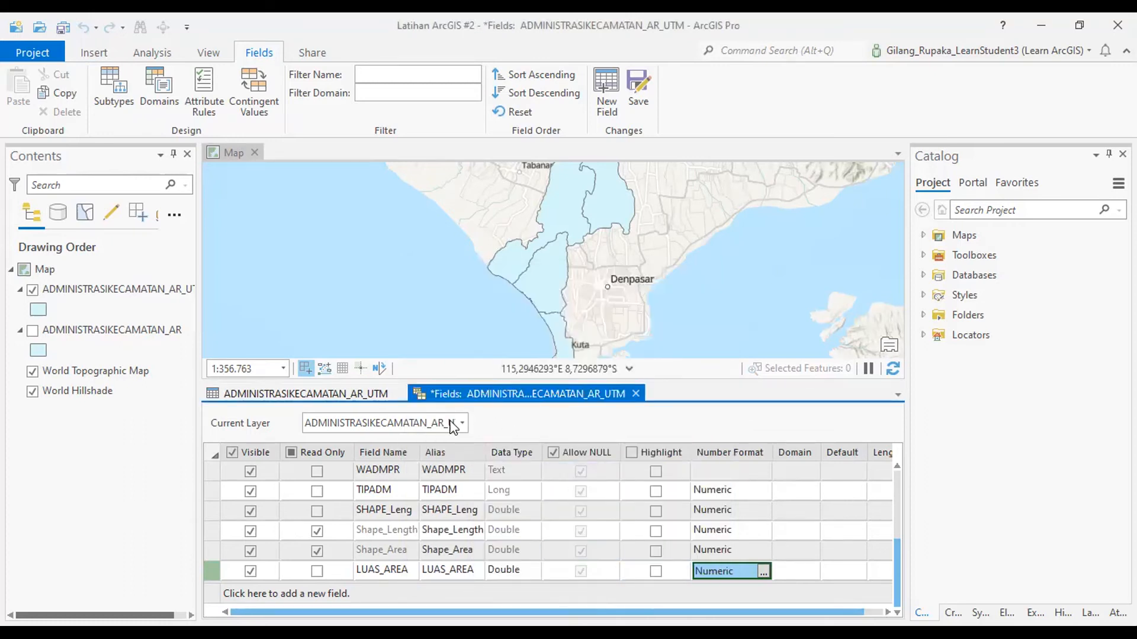
left_click(639, 94)
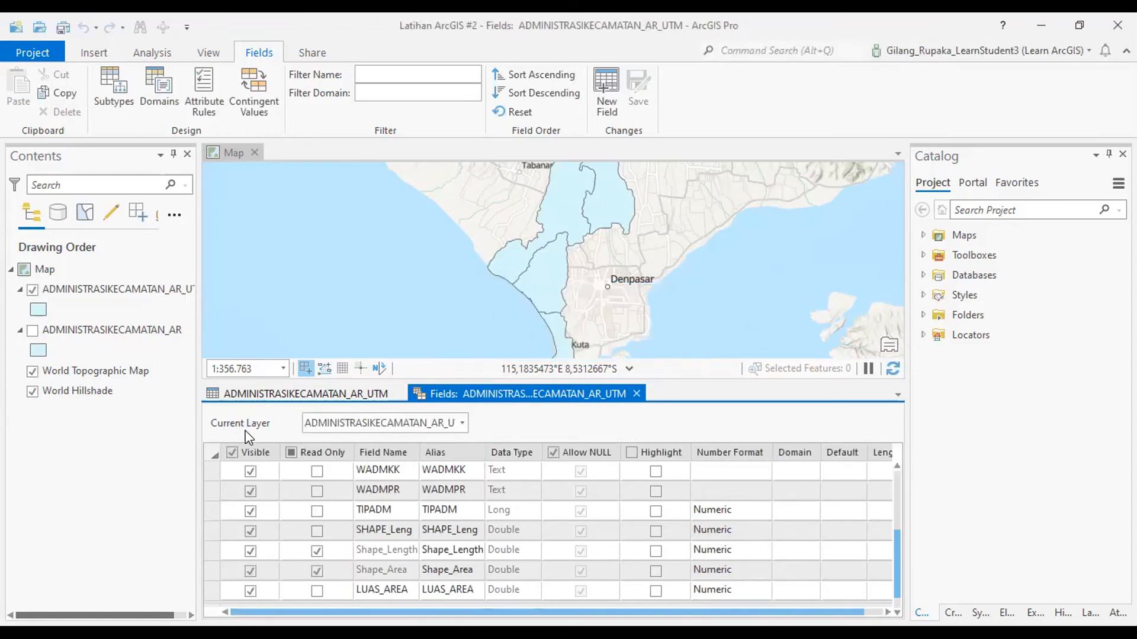
In the ADMINISTRASIKECAMATAN_AR_UTM attribute table, move the LUAS_AREA column between REMARK and FCODE
left_click(301, 392)
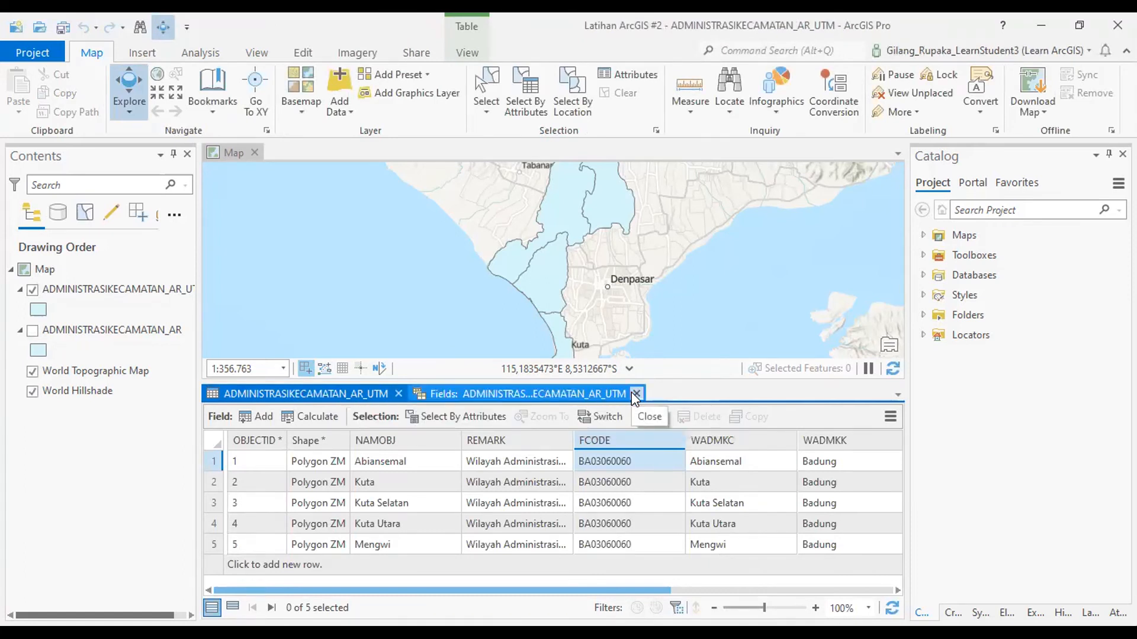
left_click_drag(609, 590, 891, 591)
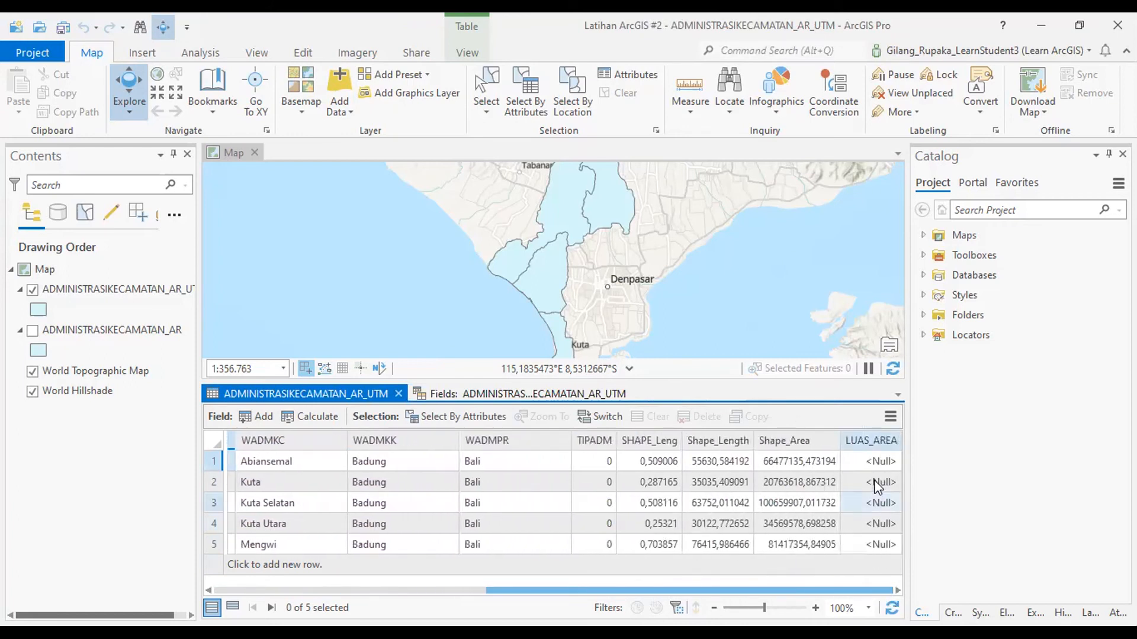
left_click(882, 441)
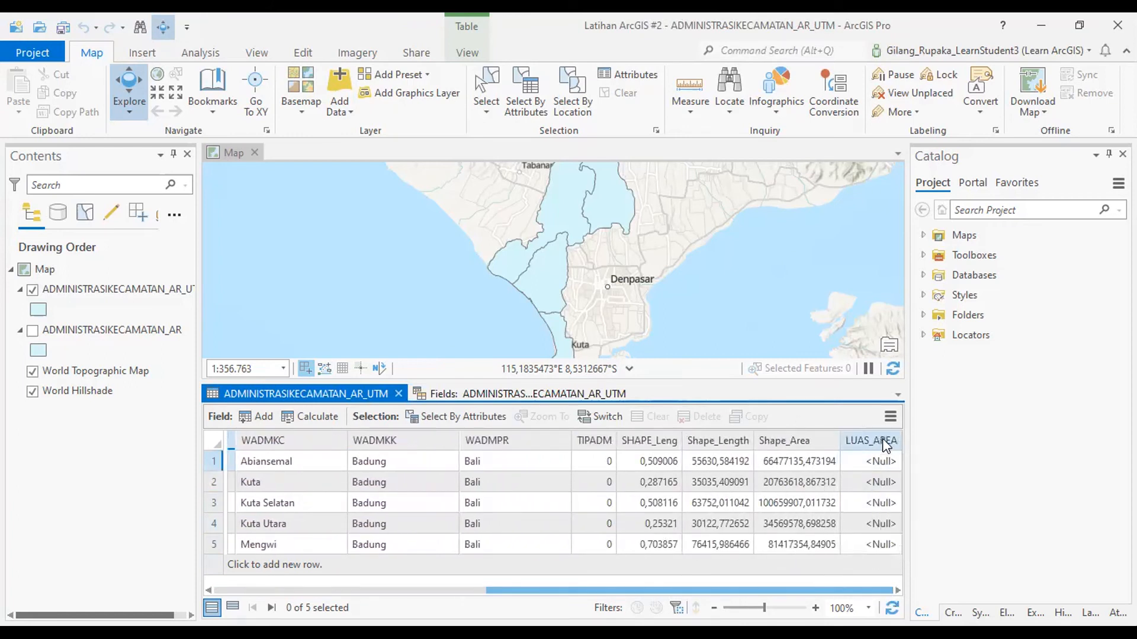
scroll(278, 450, "left", 3)
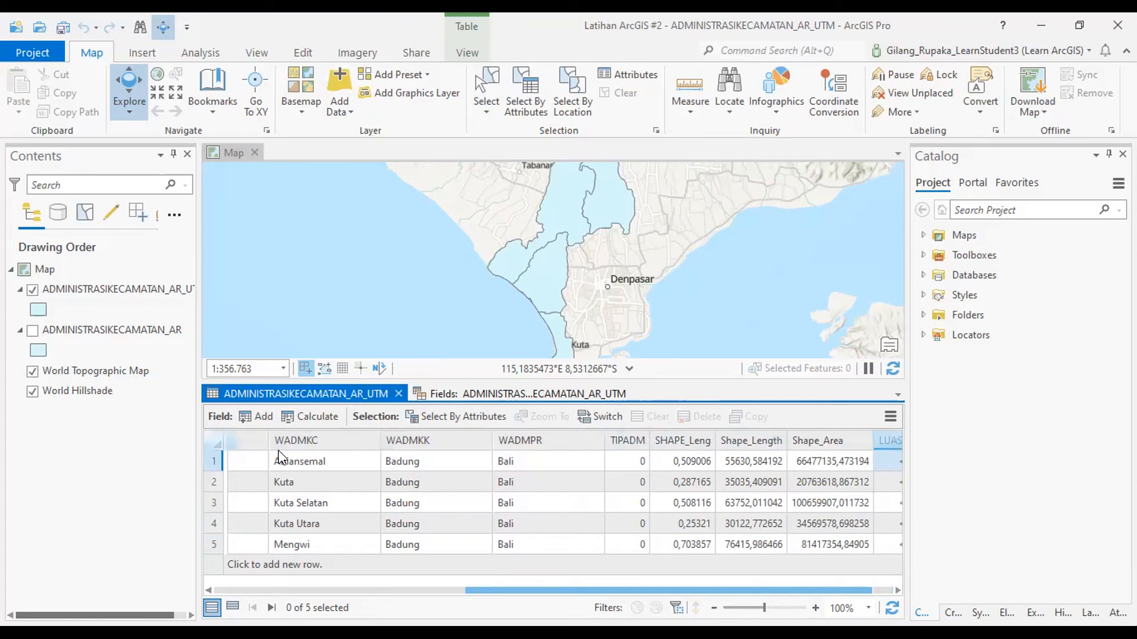
scroll(216, 460, "left", 4)
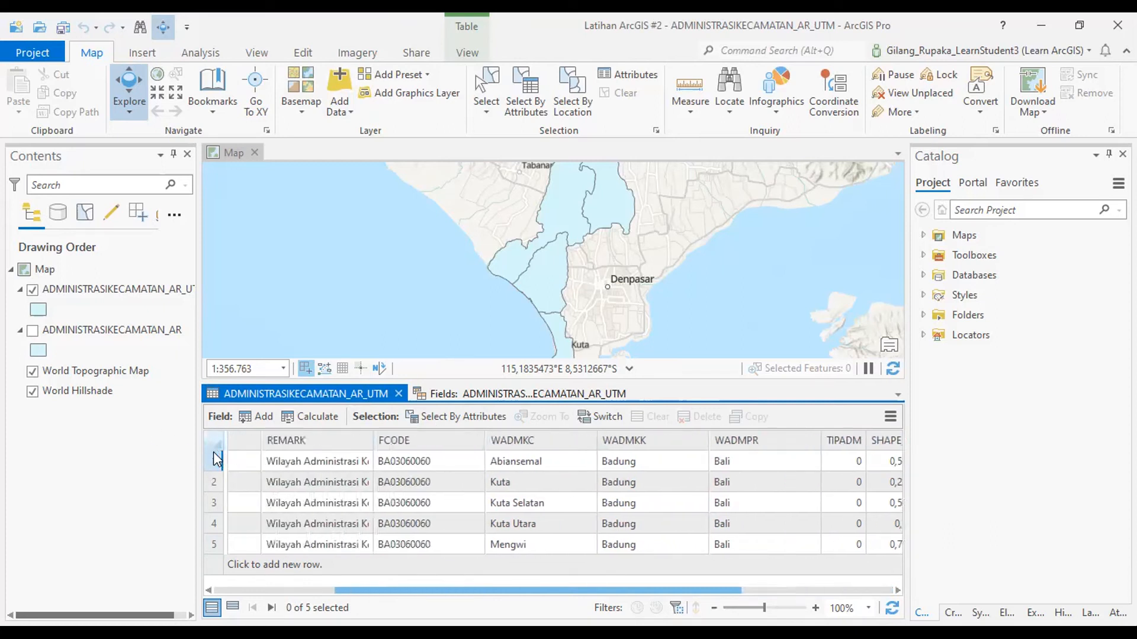
mouse_move(598, 436)
left_mouse_down()
mouse_move(611, 439)
mouse_move(603, 444)
left_mouse_up()
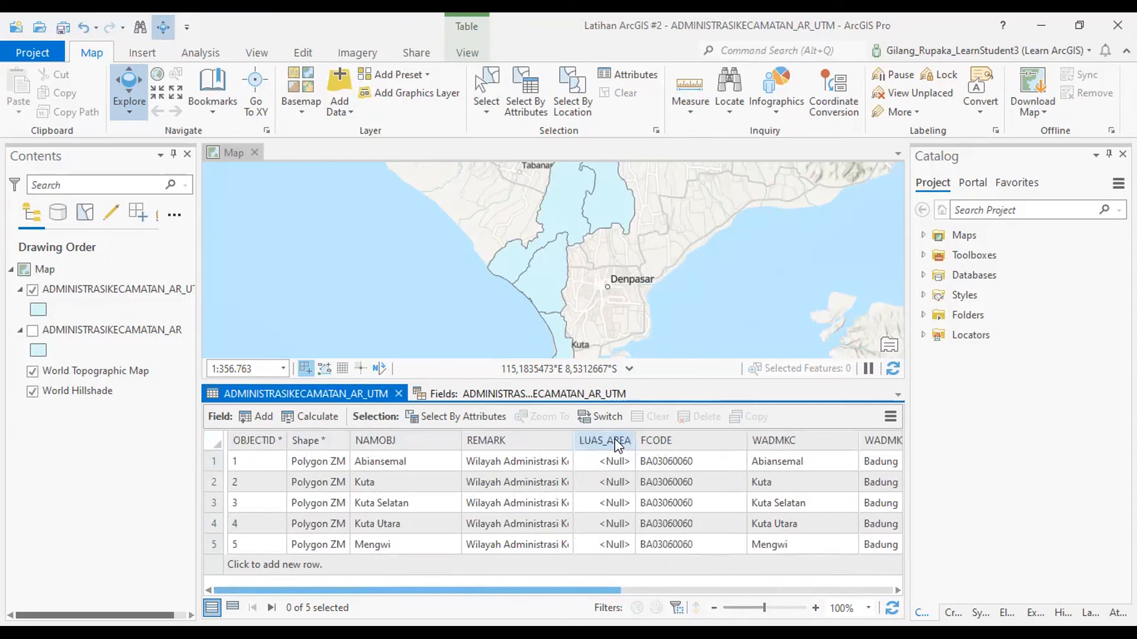
Set up Calculate Geometry for the LUAS_AREA field with the Area property and Hectares as the area unit
right_click(618, 446)
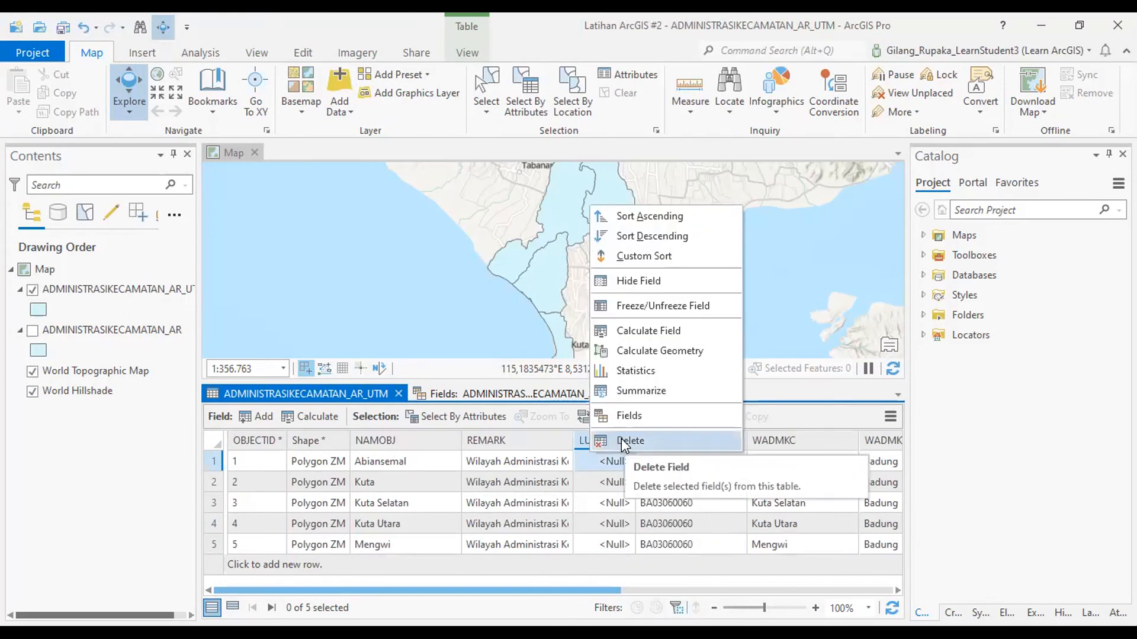
left_click(686, 352)
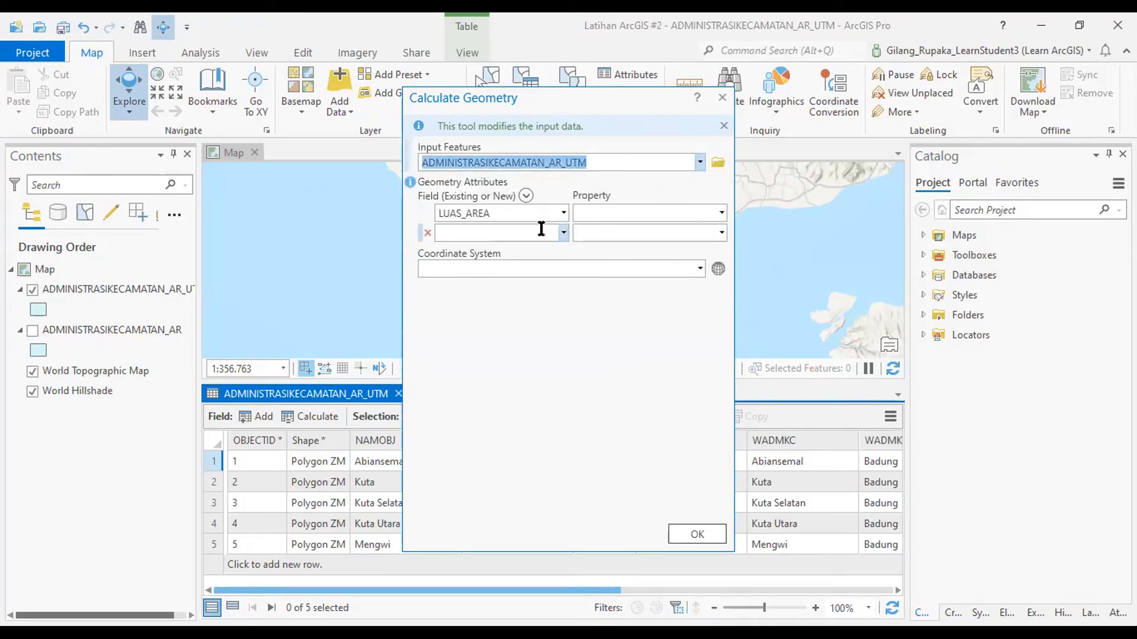
left_click(563, 213)
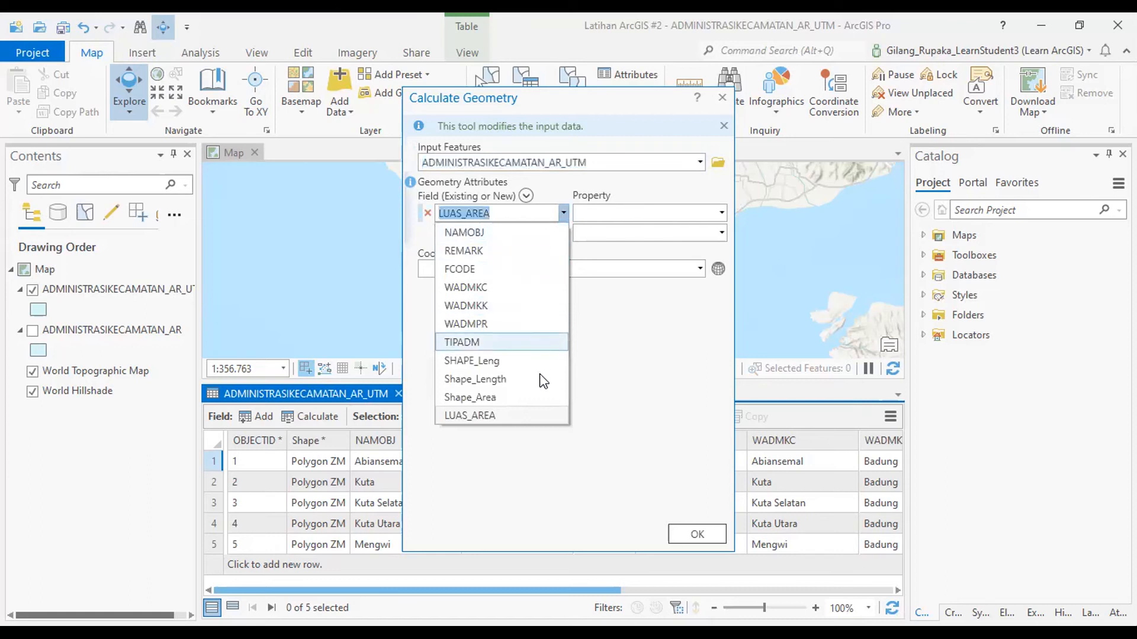
left_click(536, 417)
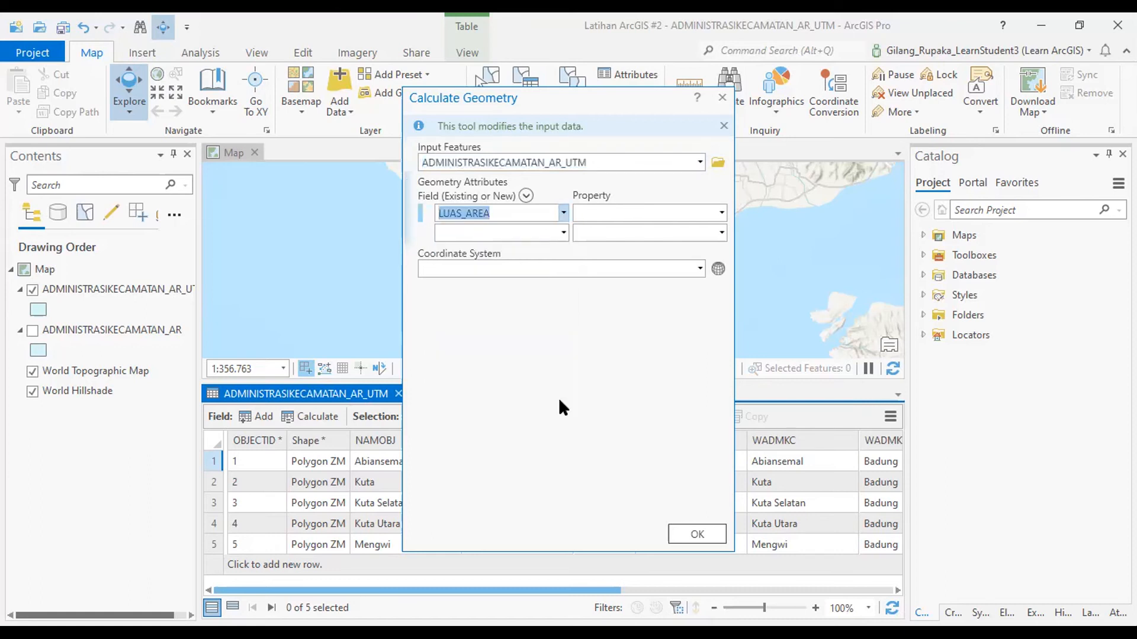
left_click(564, 234)
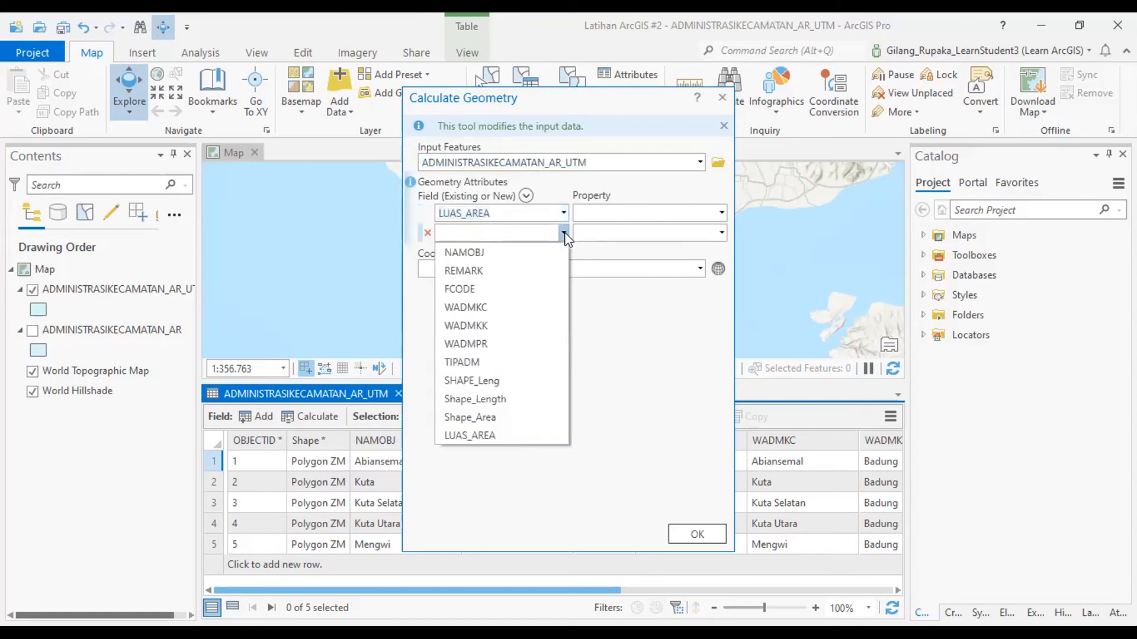
left_click(564, 234)
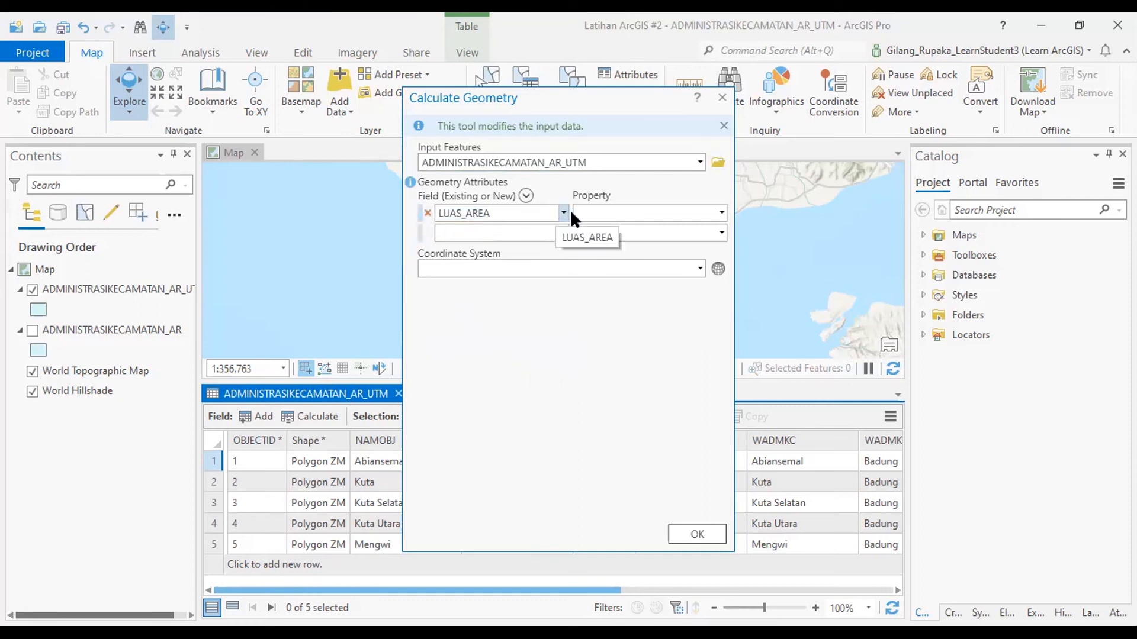
left_click(721, 213)
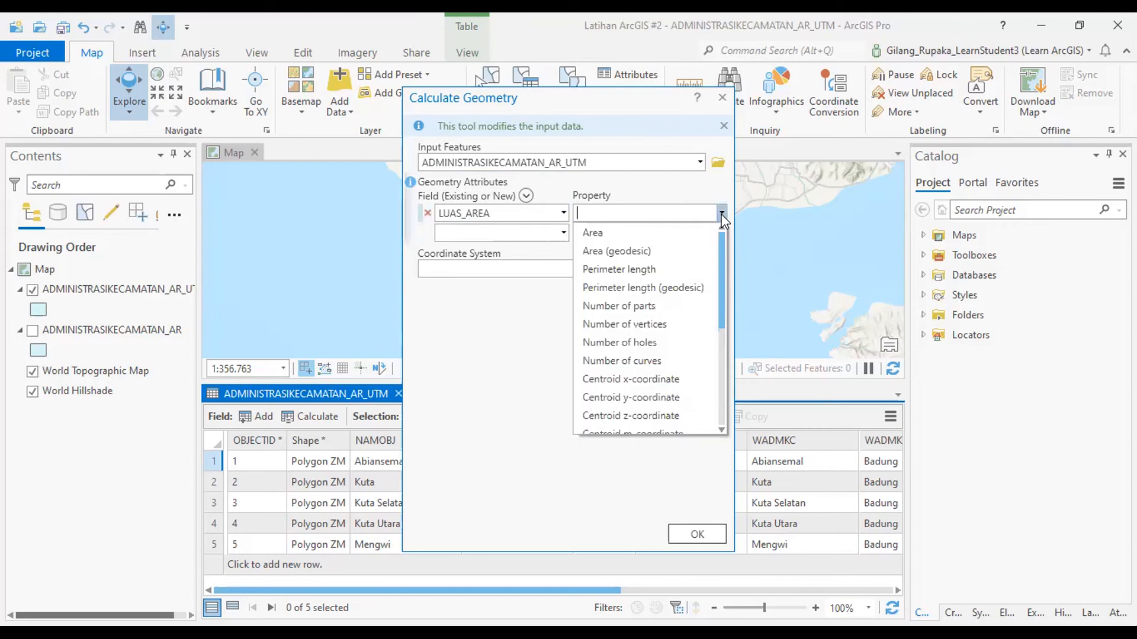
left_click(698, 235)
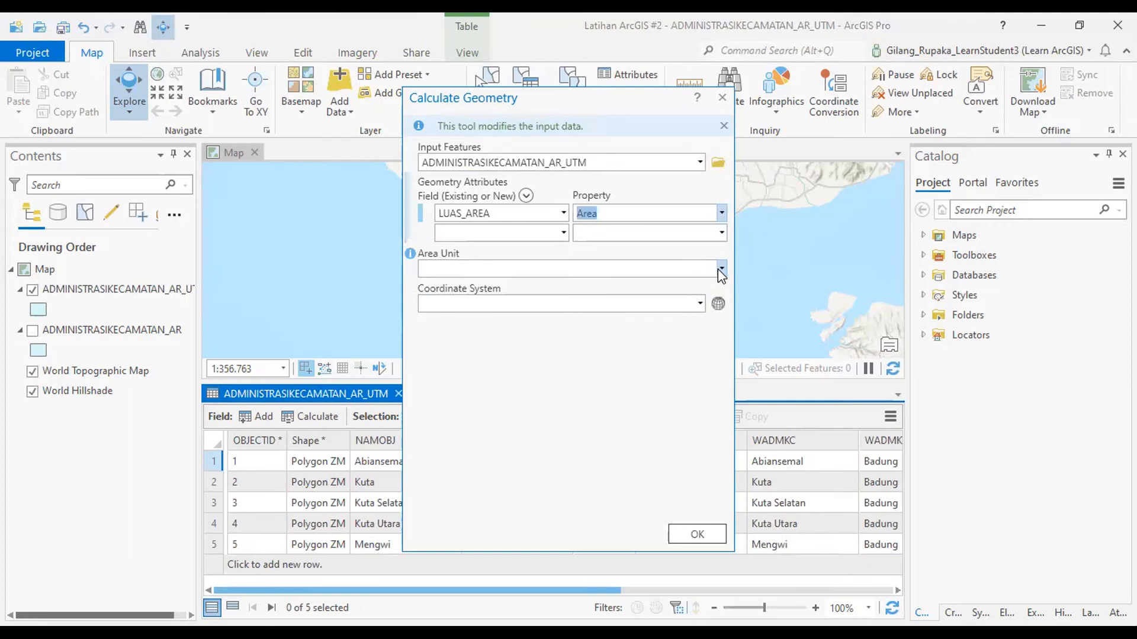
left_click(717, 269)
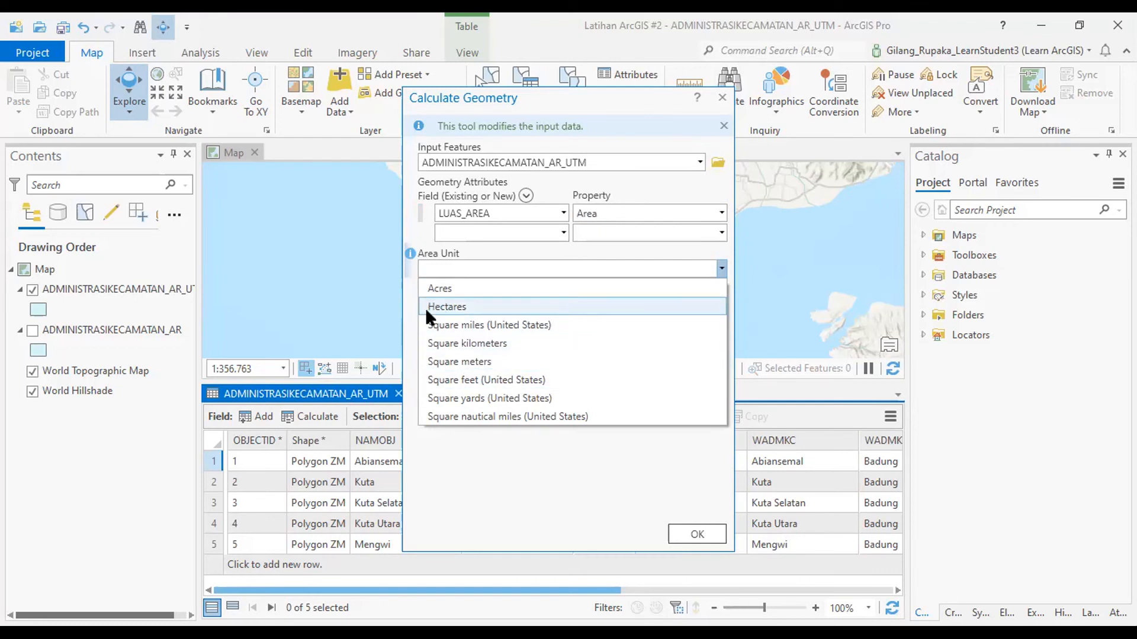
left_click(443, 307)
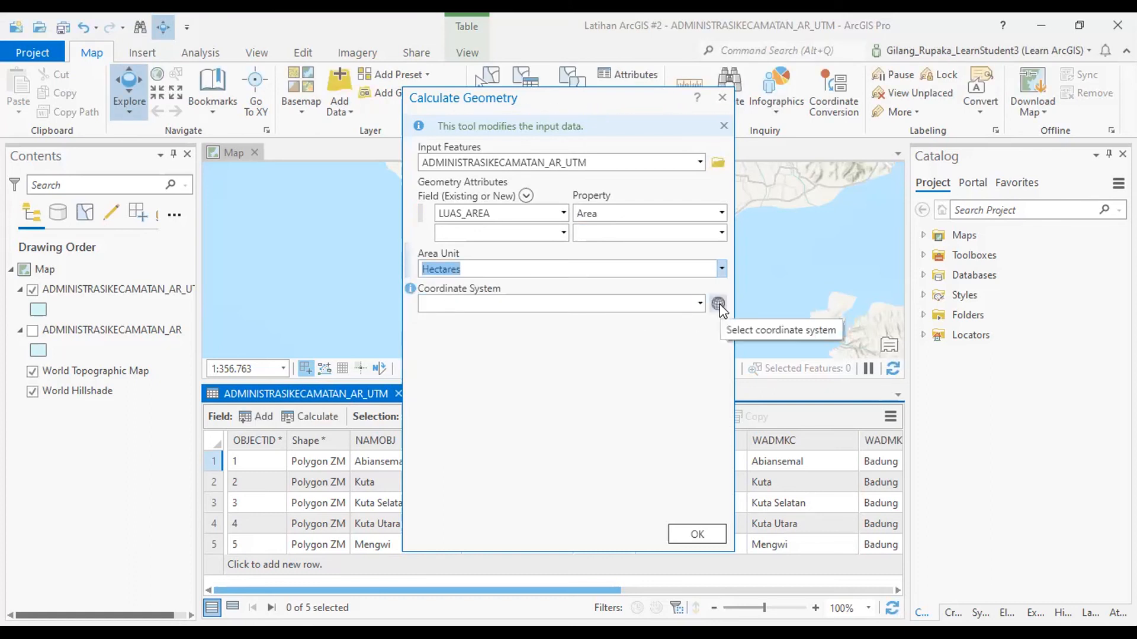
Assign the WGS 1984 UTM Zone 50S coordinate system to the geometry calculation and run it
left_click(719, 304)
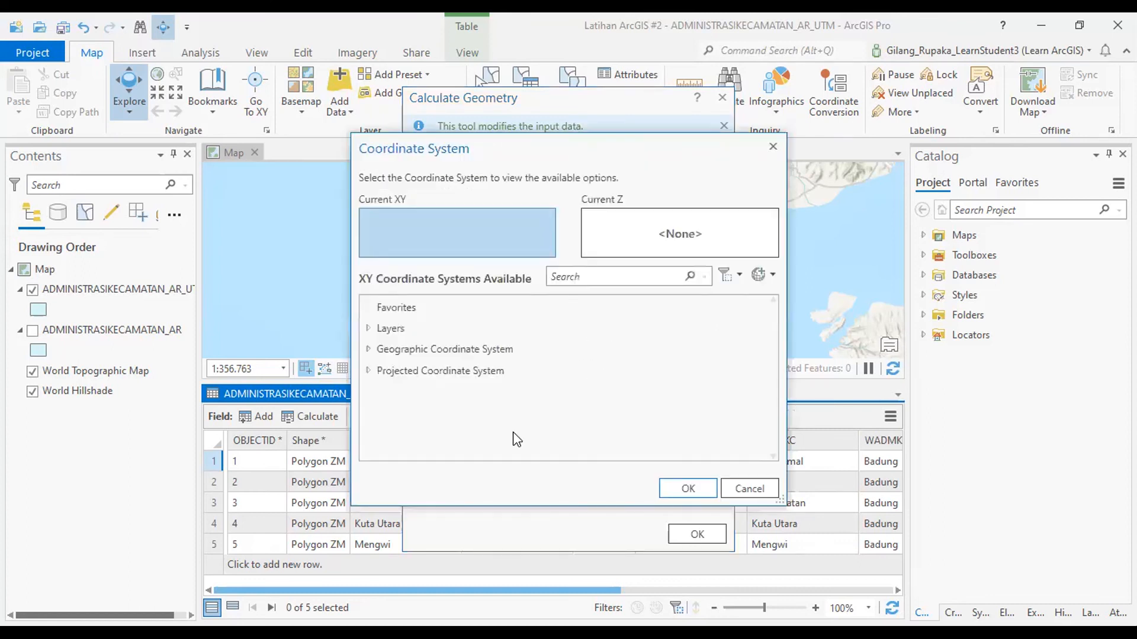
left_click(368, 371)
scroll(385, 412, "down", 3)
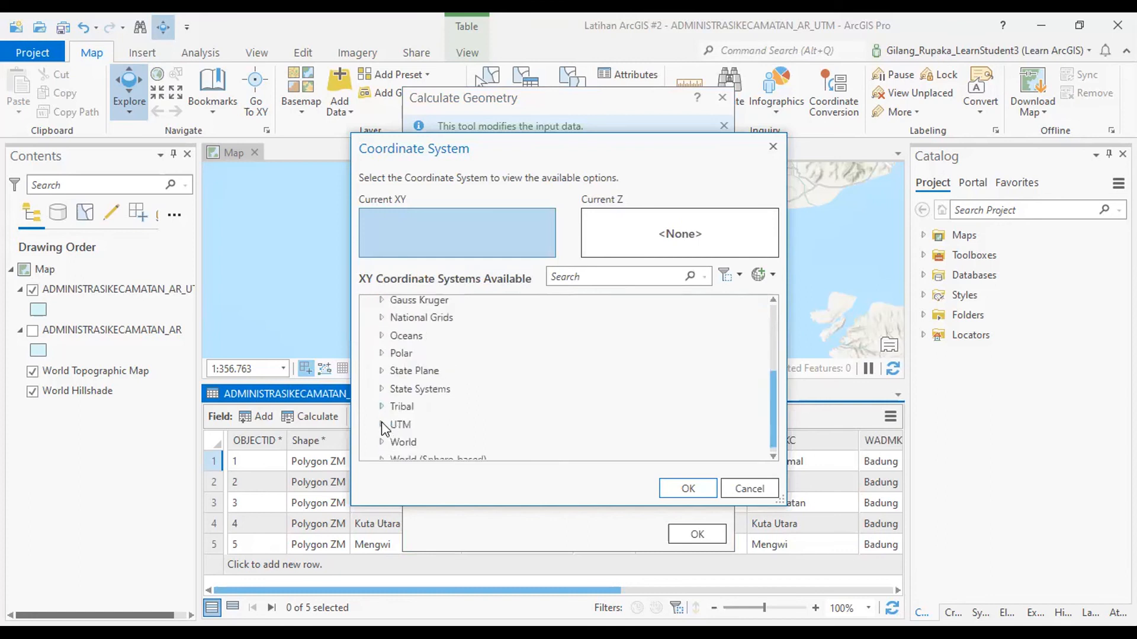
left_click(379, 416)
scroll(396, 422, "down", 2)
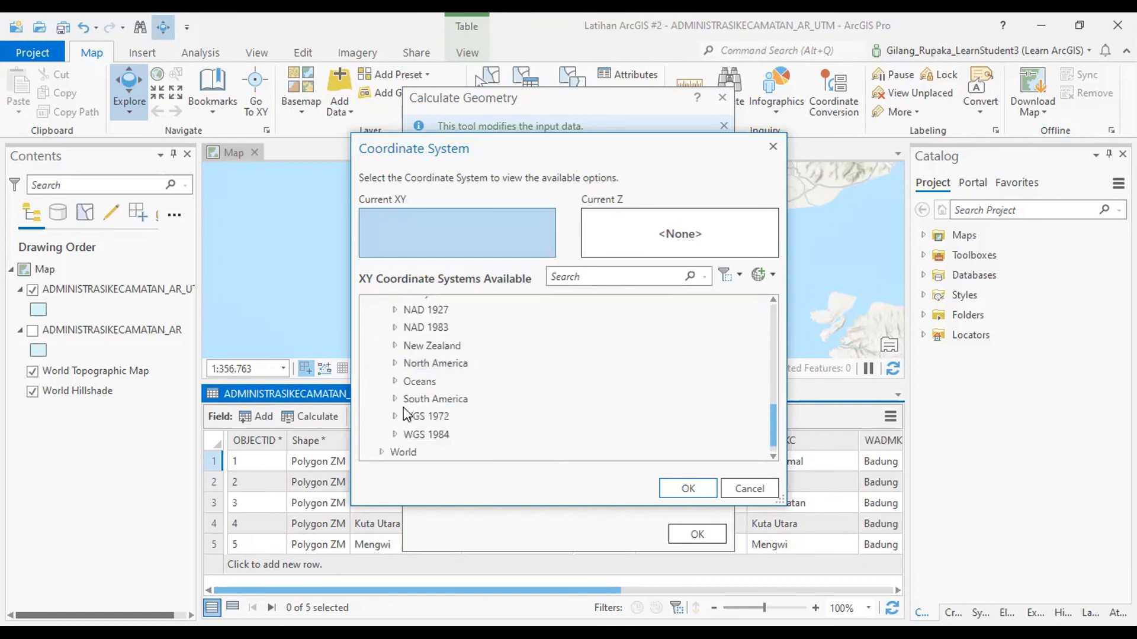
left_click(394, 434)
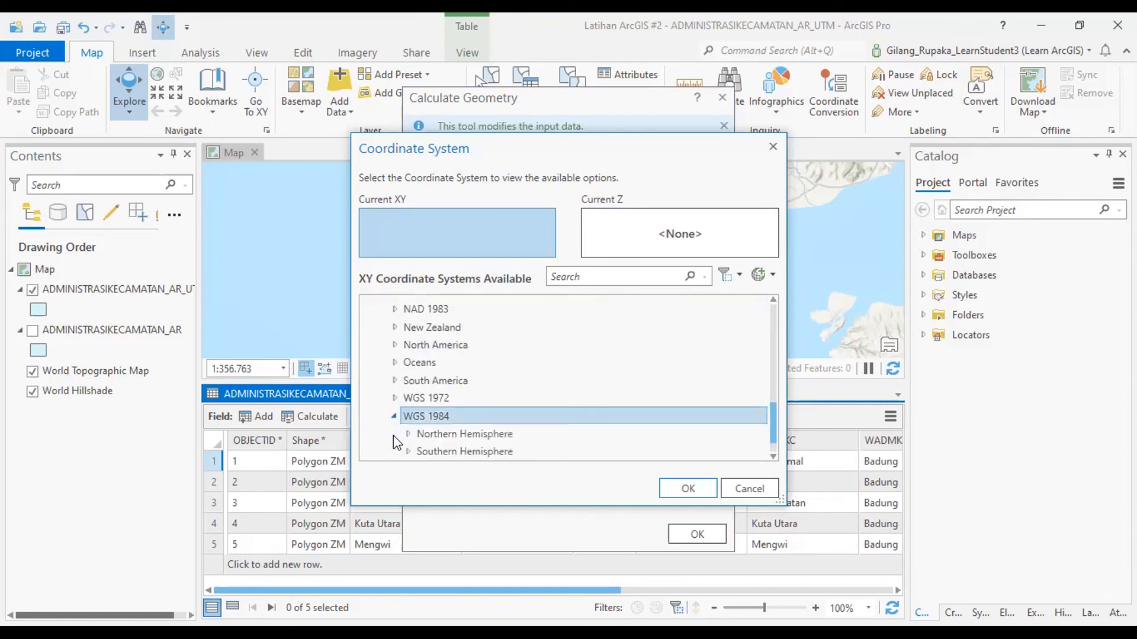
scroll(395, 444, "down", 1)
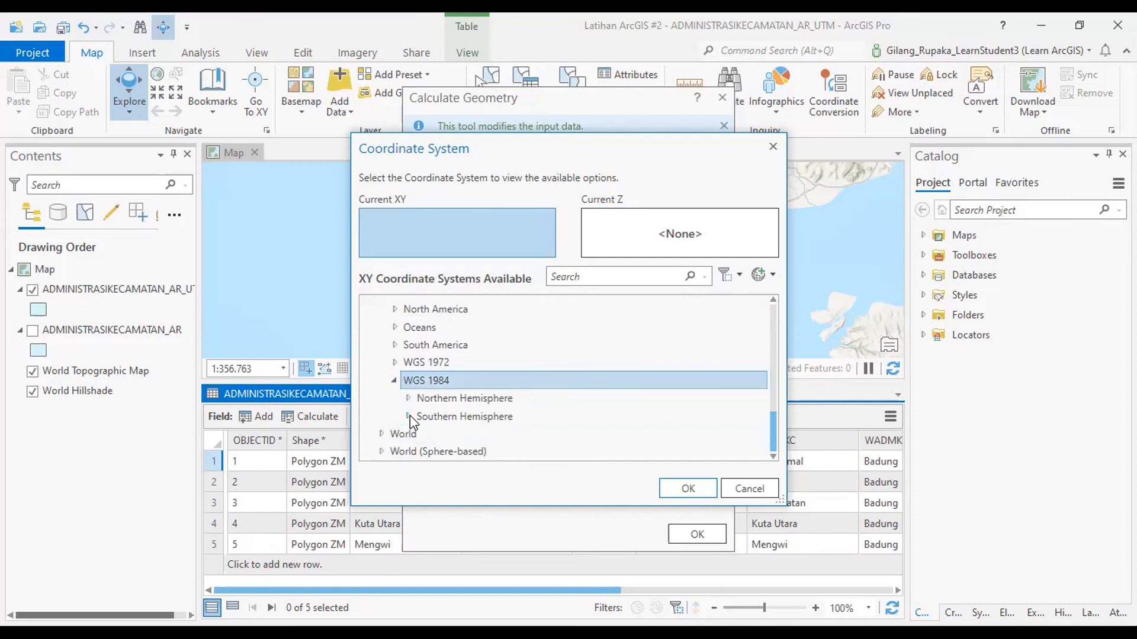
left_click(410, 414)
scroll(540, 405, "down", 5)
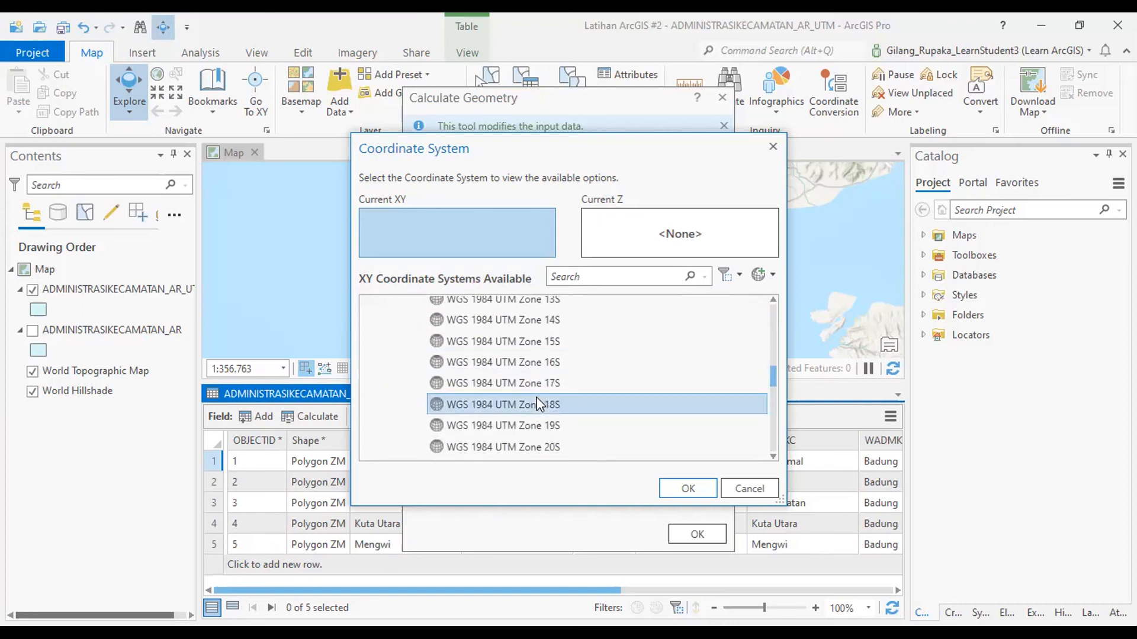
scroll(540, 405, "down", 6)
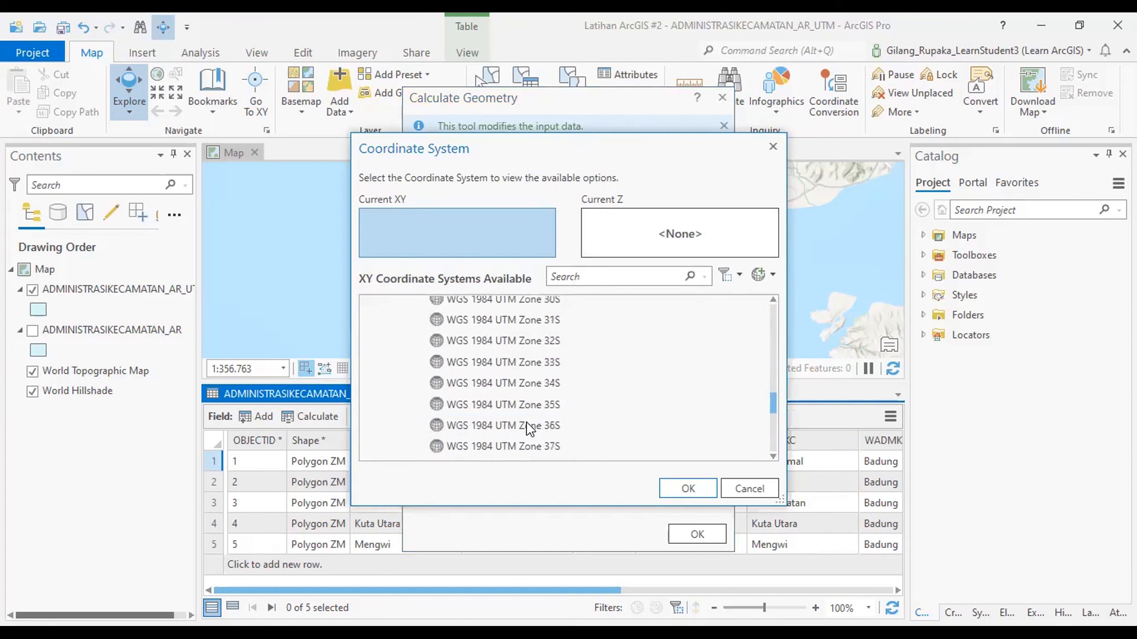
scroll(529, 427, "down", 2)
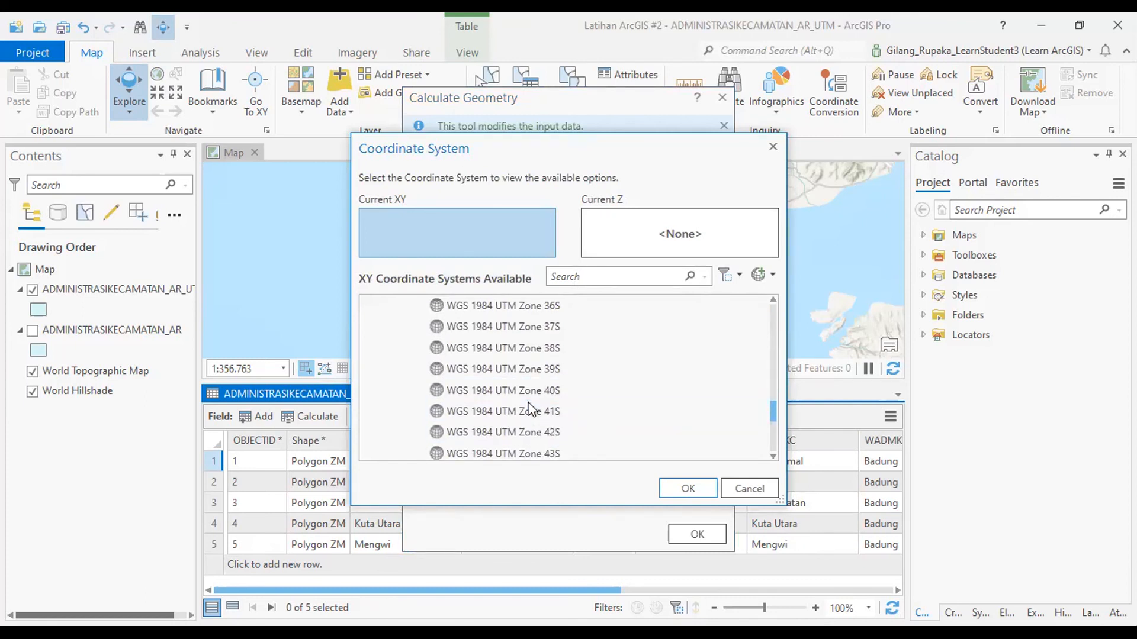
scroll(531, 409, "down", 1)
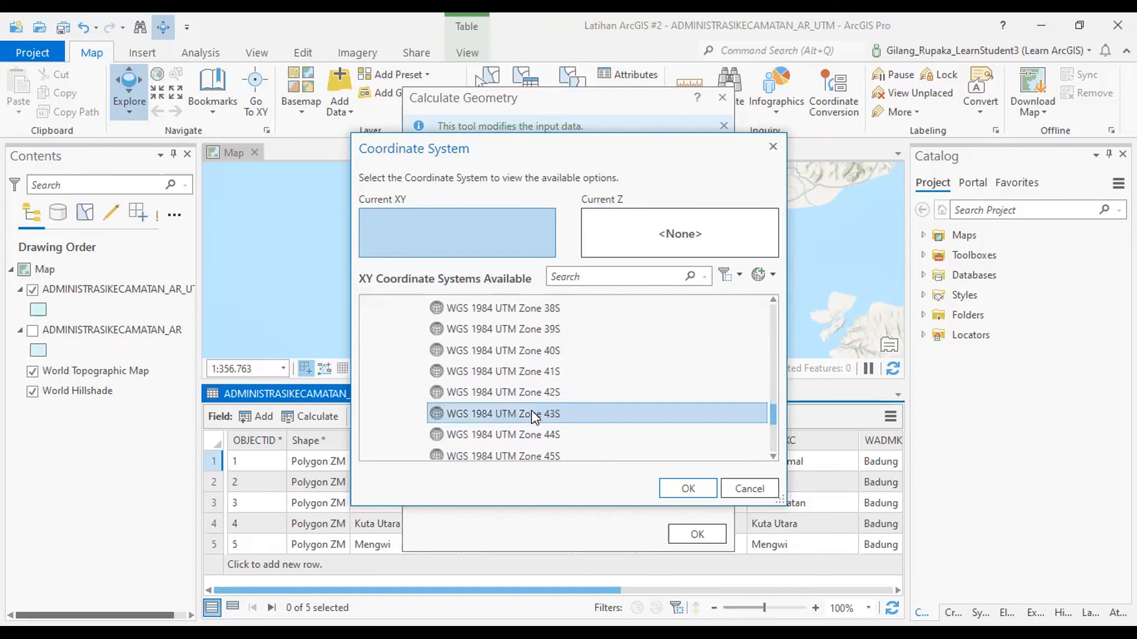
scroll(532, 414, "down", 1)
scroll(532, 409, "down", 3)
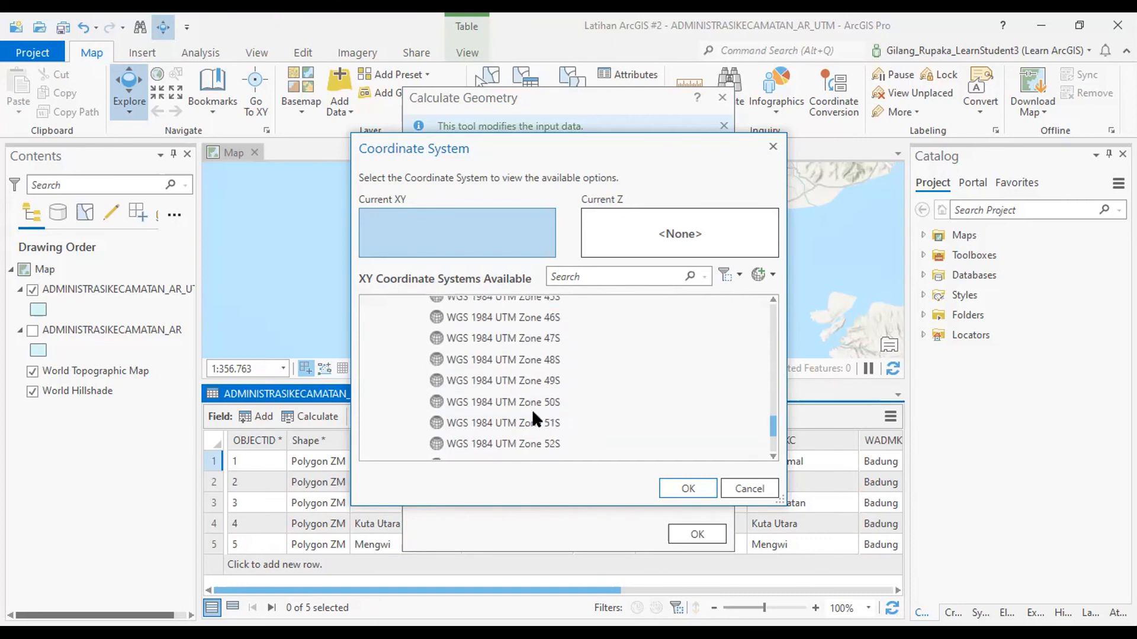
left_click(525, 399)
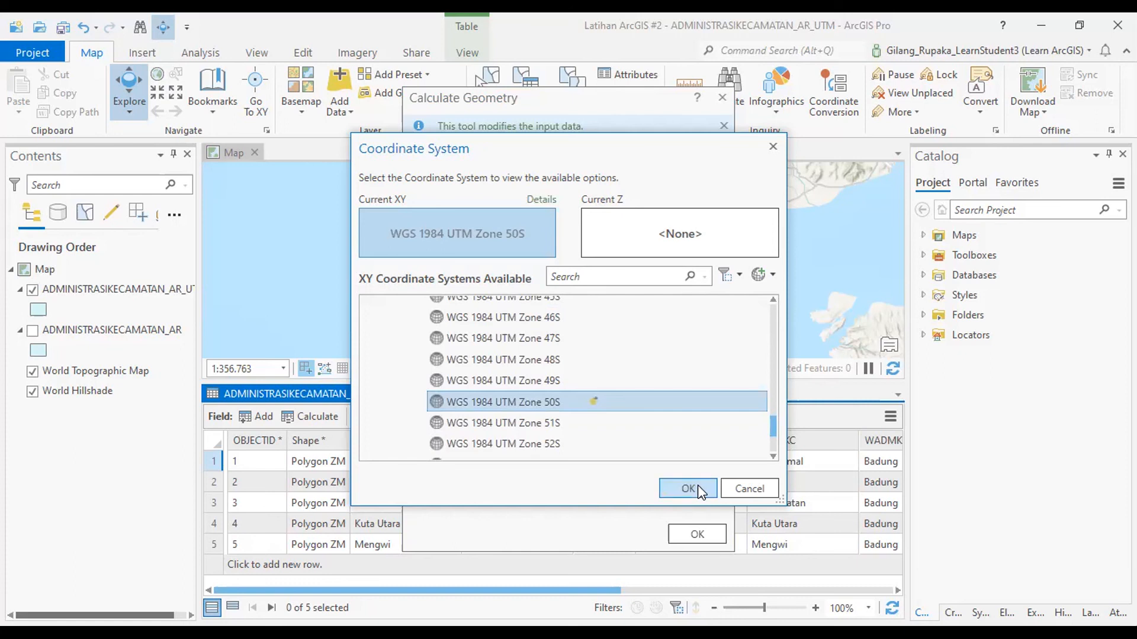
left_click(698, 487)
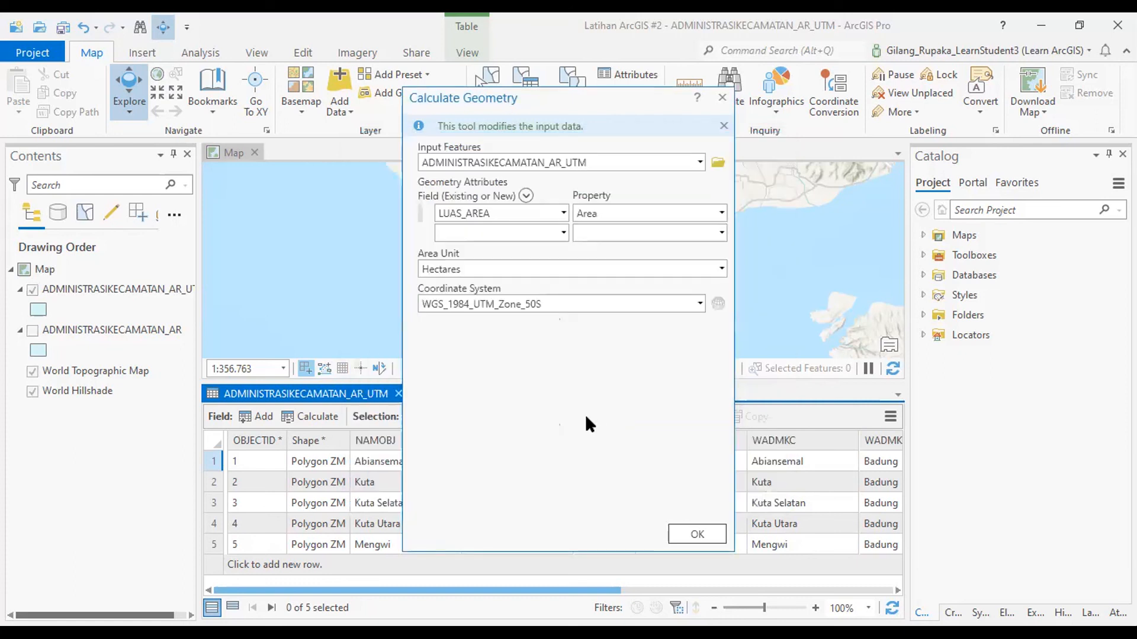
left_click(701, 534)
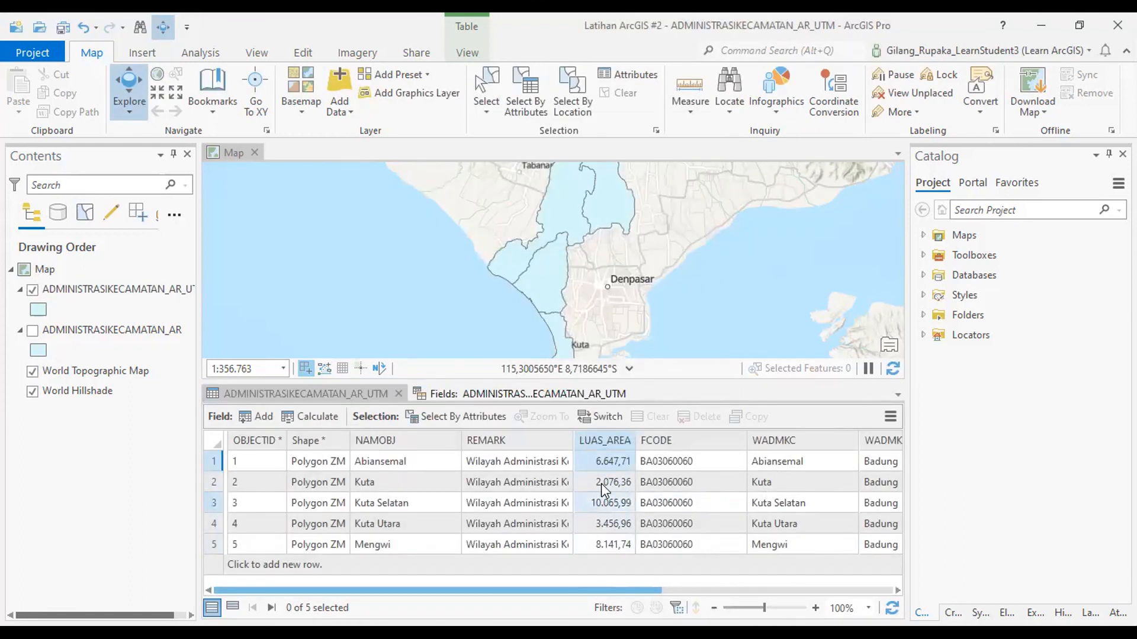
Set up Calculate Geometry for the LUAS_AREA field with the Area property and Square kilometers as the area unit
right_click(607, 441)
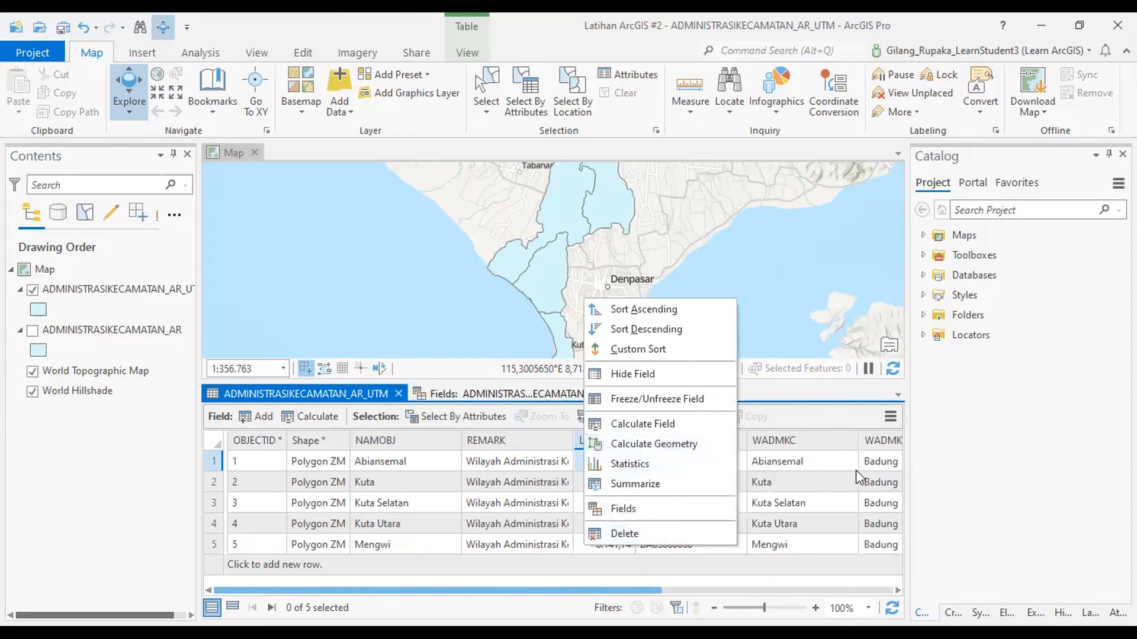
left_click(840, 478)
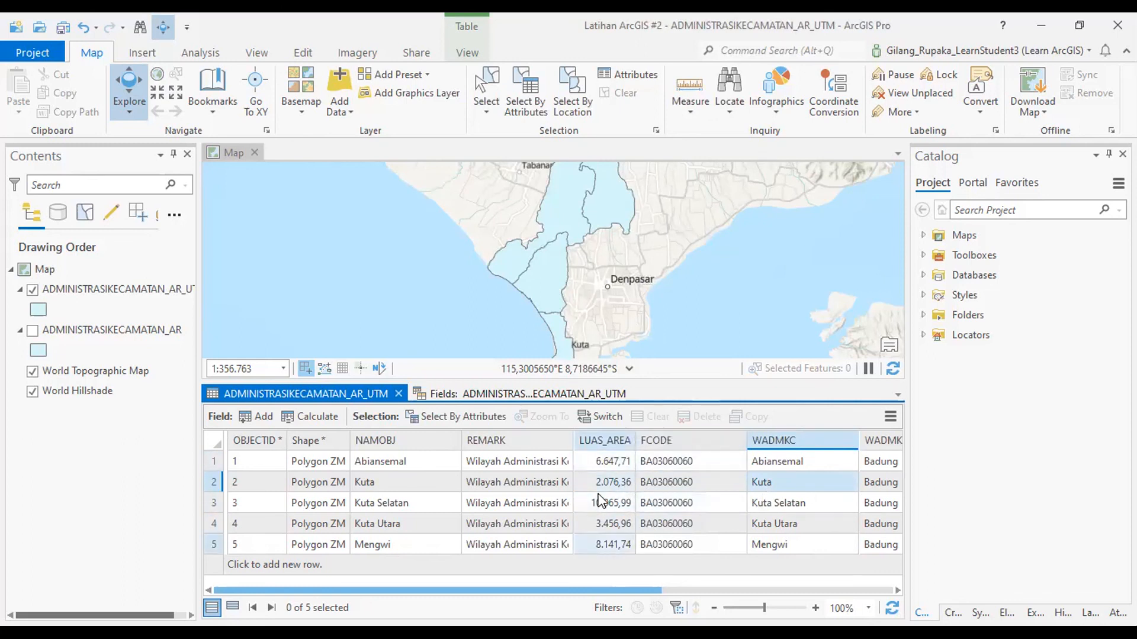
right_click(610, 453)
left_click(633, 447)
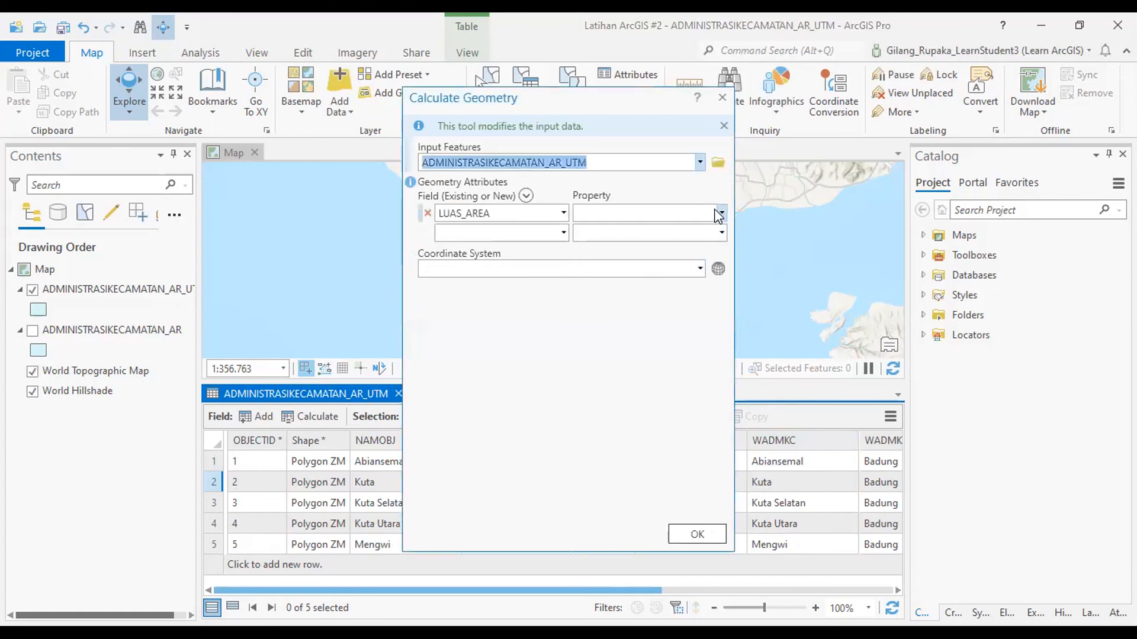
left_click(719, 213)
left_click(691, 232)
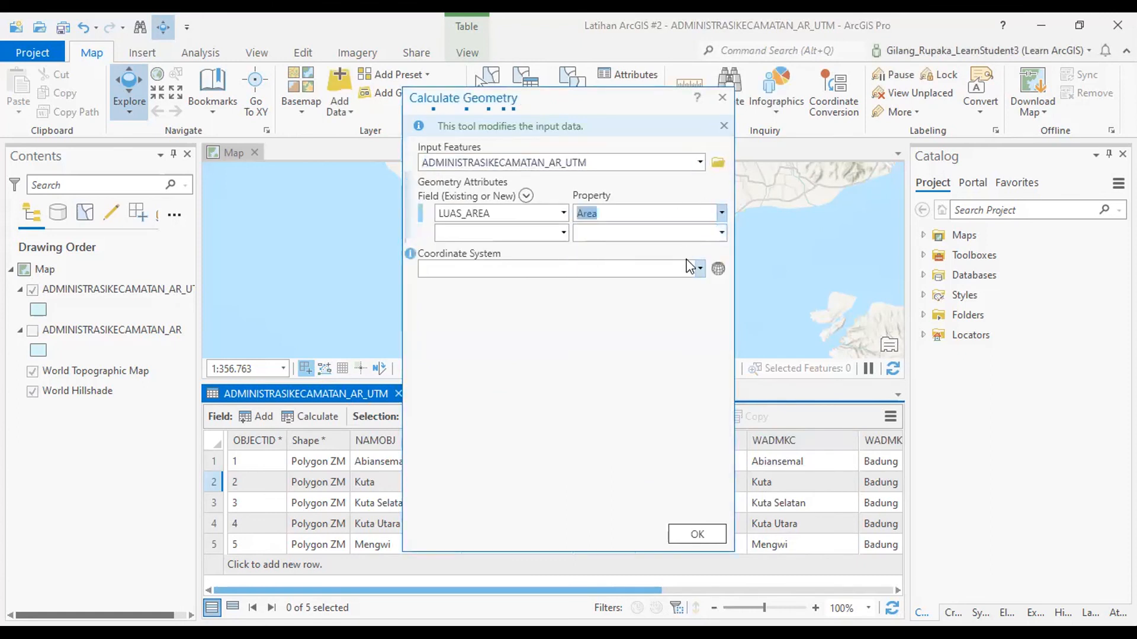
left_click(721, 268)
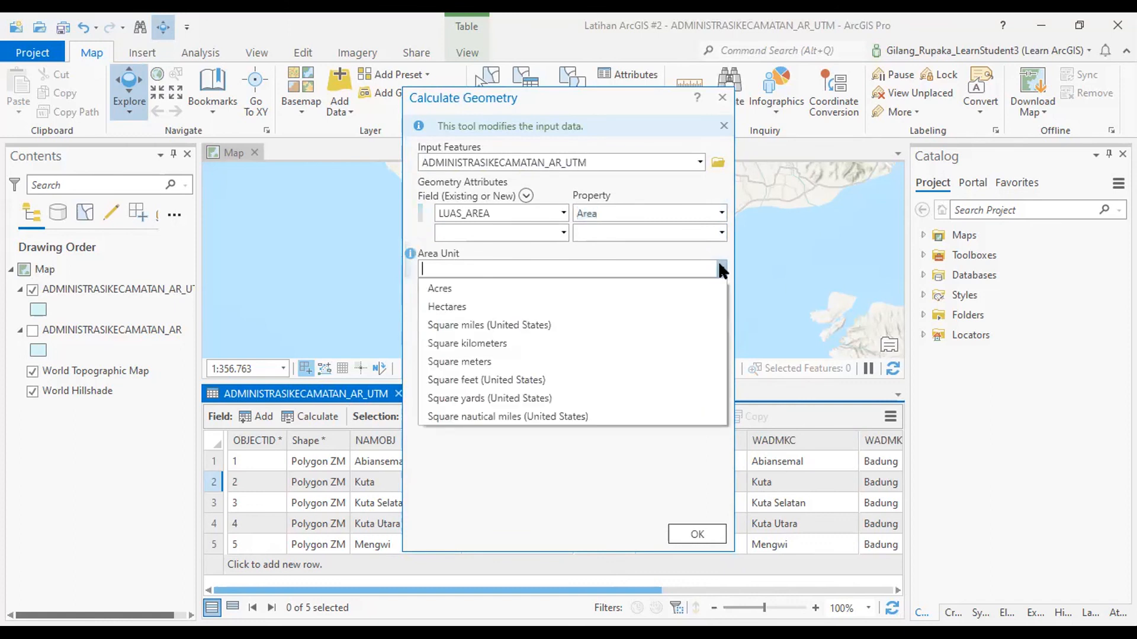
left_click(639, 347)
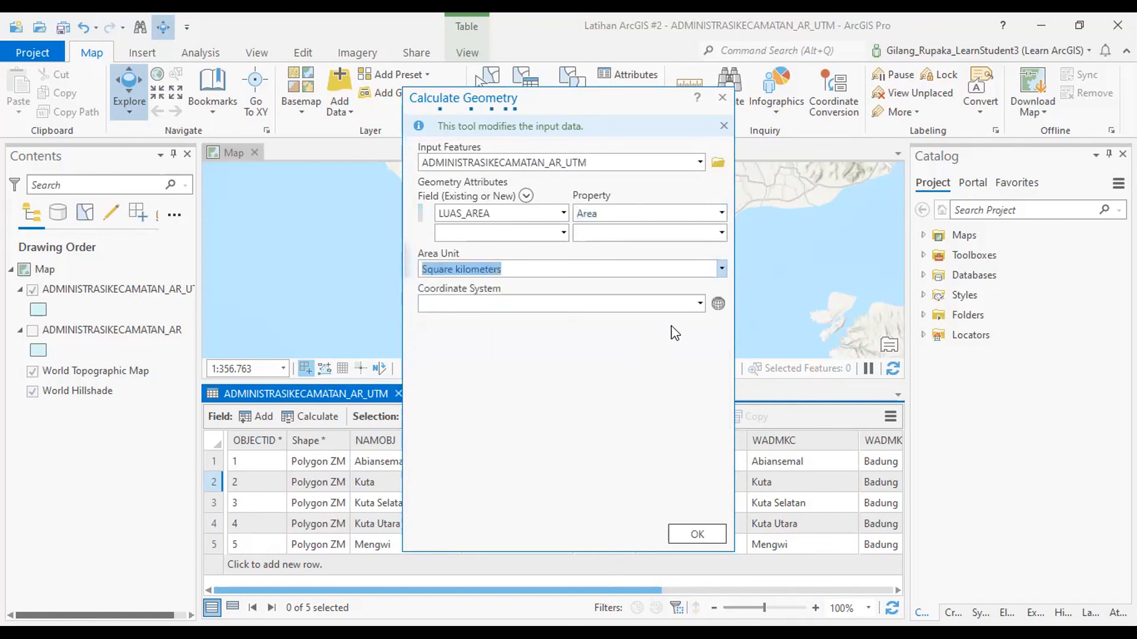
Take the calculation's coordinate system from the ADMINISTRASIKECAMATAN_AR_UTM layer (WGS_1984_UTM_Zone_50S) and run it
left_click(699, 304)
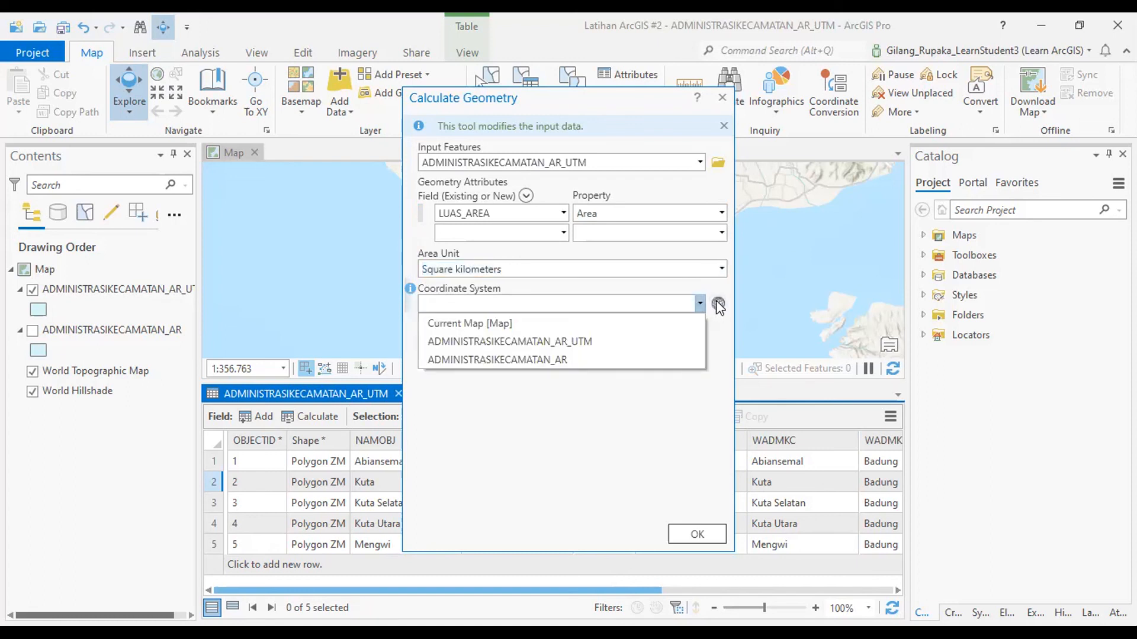
left_click(671, 342)
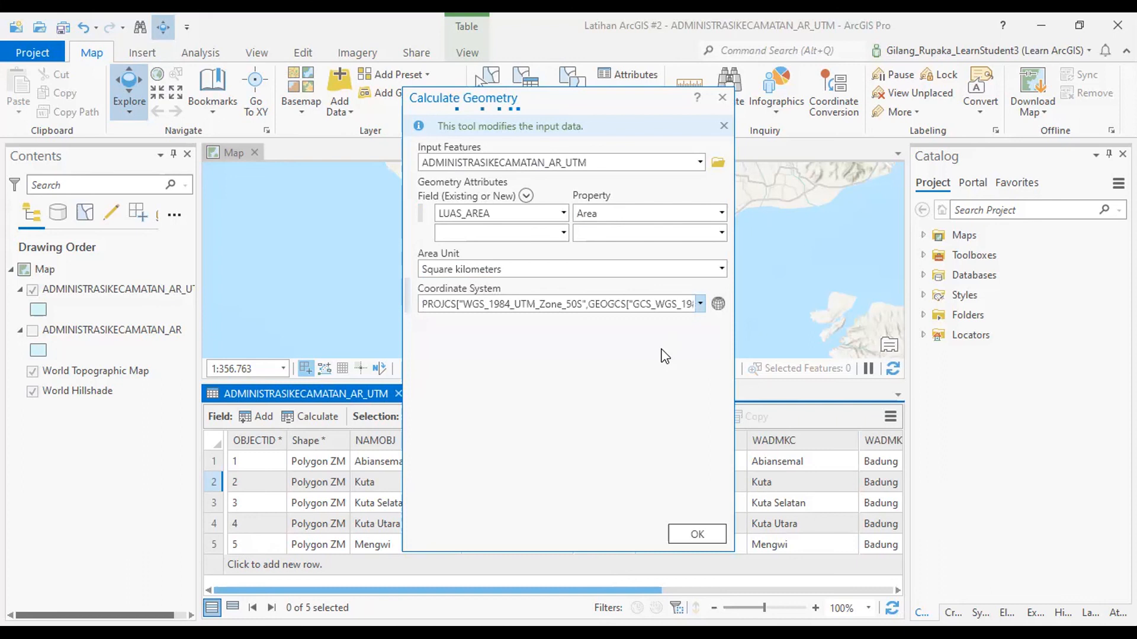
left_click(697, 535)
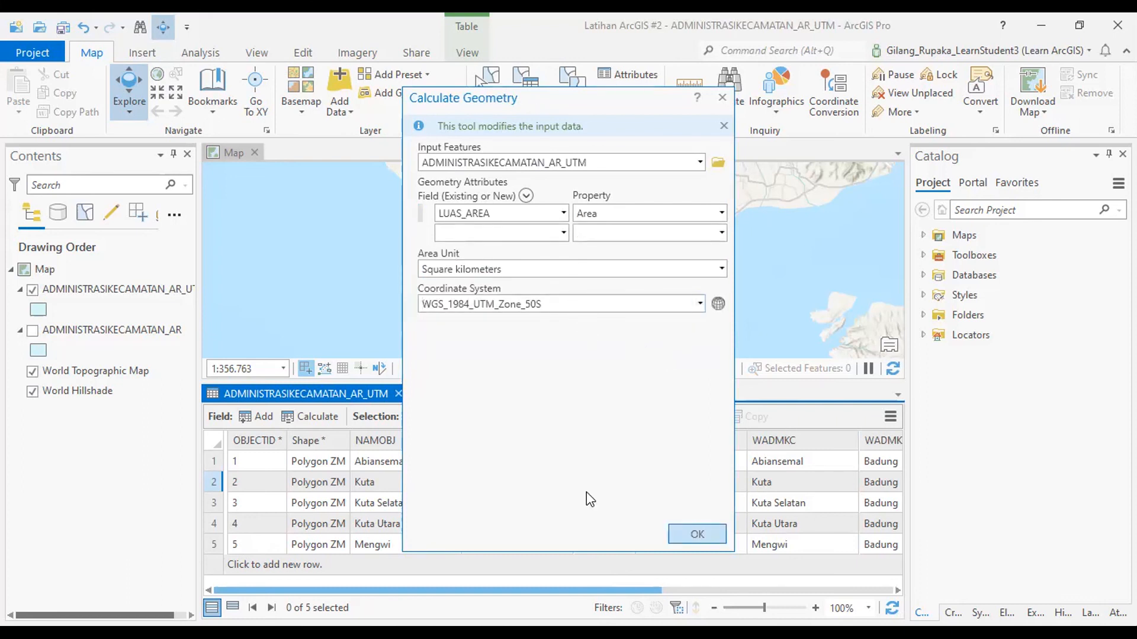